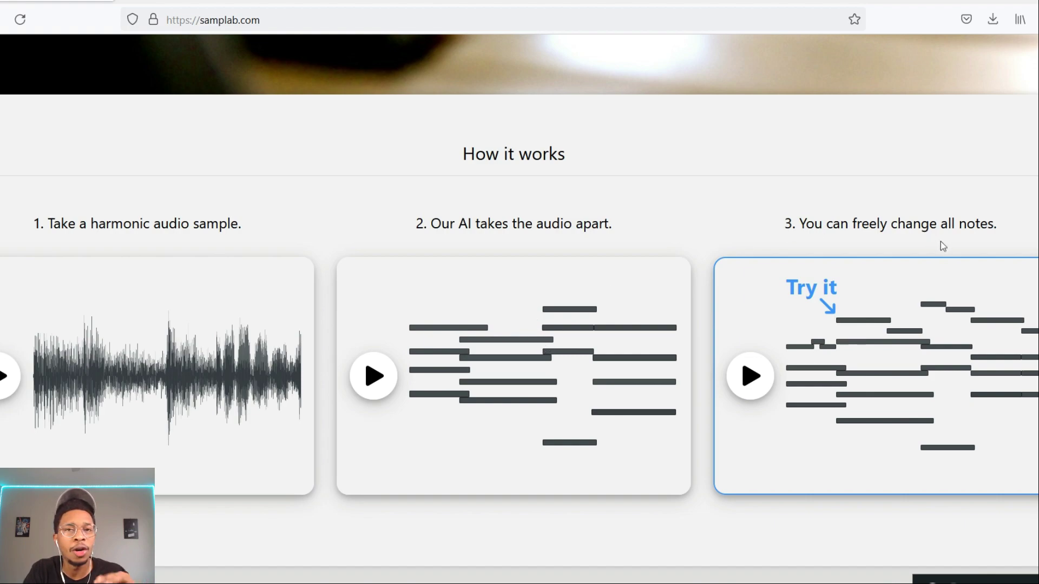
pyautogui.scroll(-5, 816, 332)
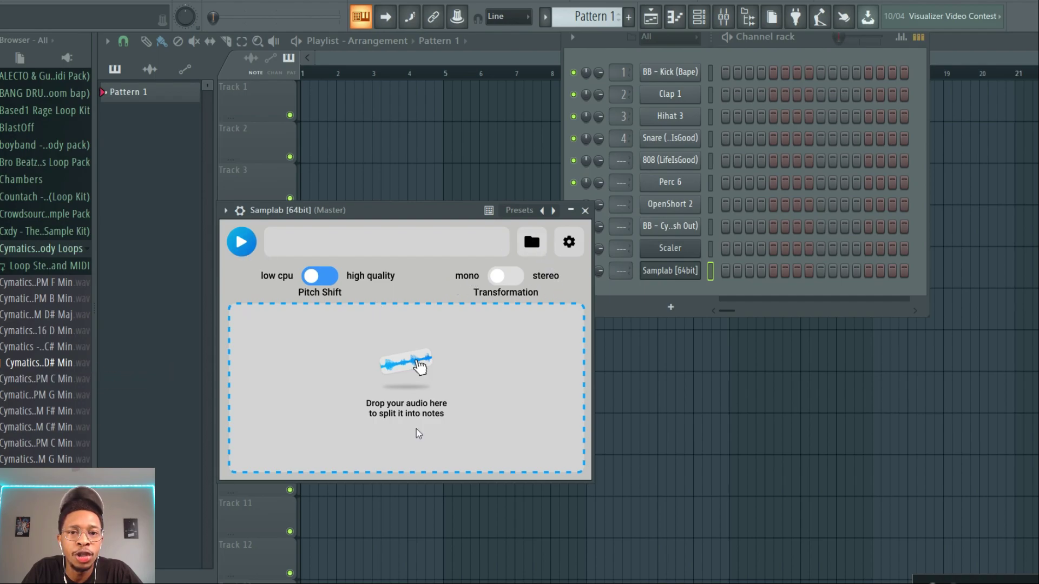
# - Add an ElectraX [64bit] channel to the channel rack and move its window clear of the Samplab window
pyautogui.moveTo(459, 213); pyautogui.dragTo(425, 265)
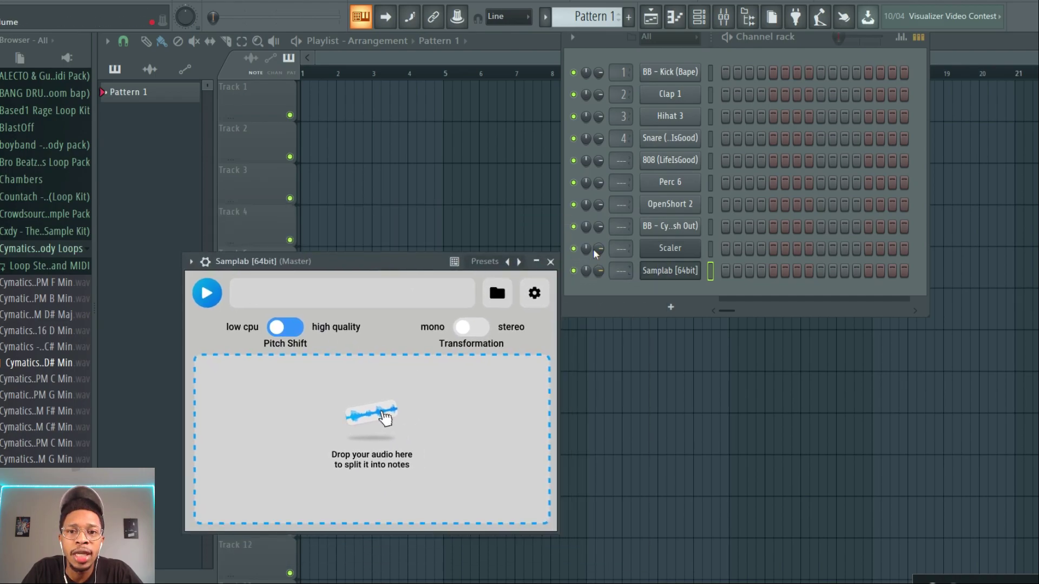
pyautogui.click(670, 306)
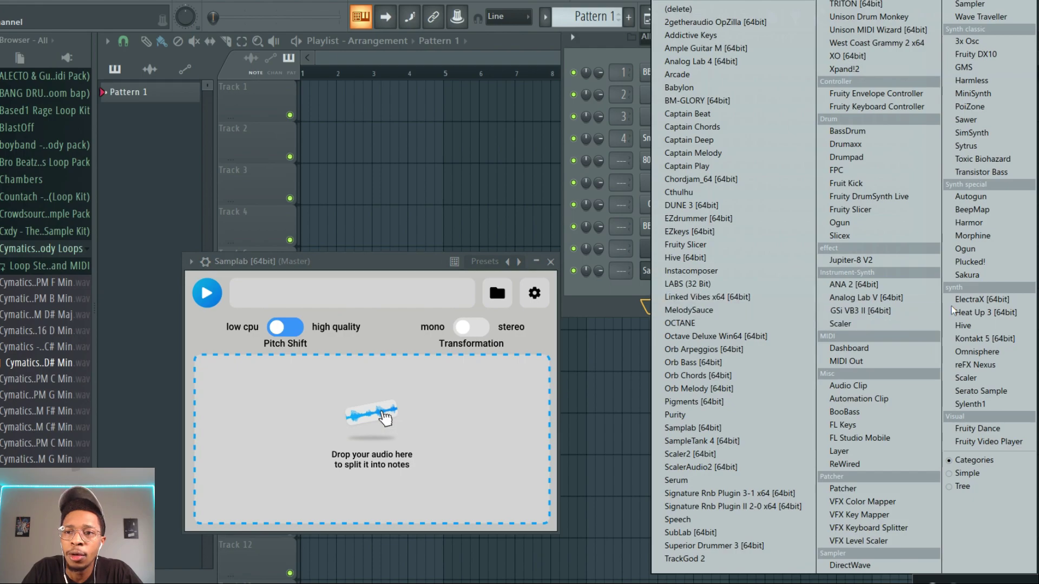
pyautogui.click(982, 301)
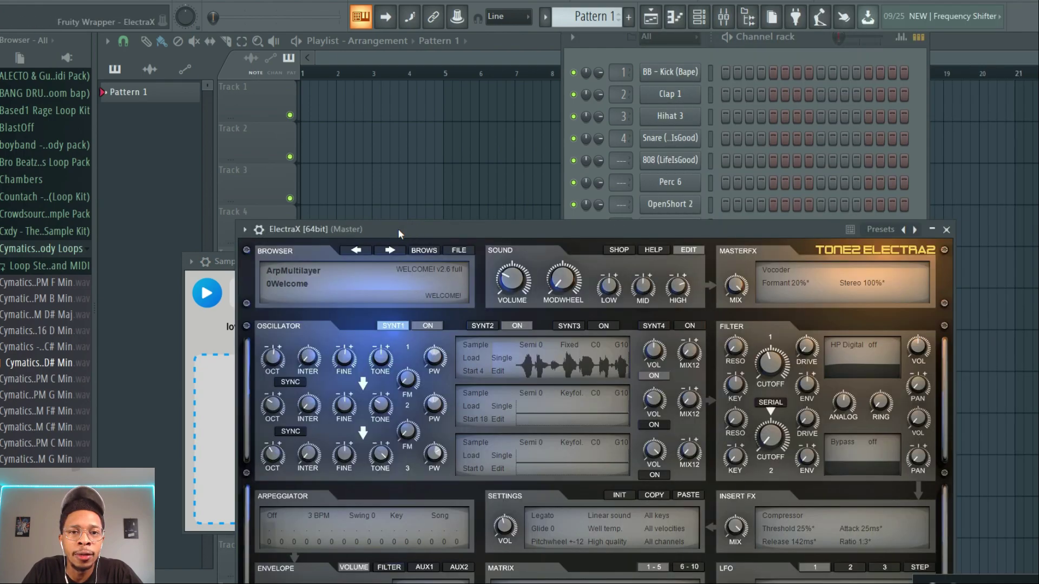
pyautogui.moveTo(398, 228); pyautogui.dragTo(789, 361)
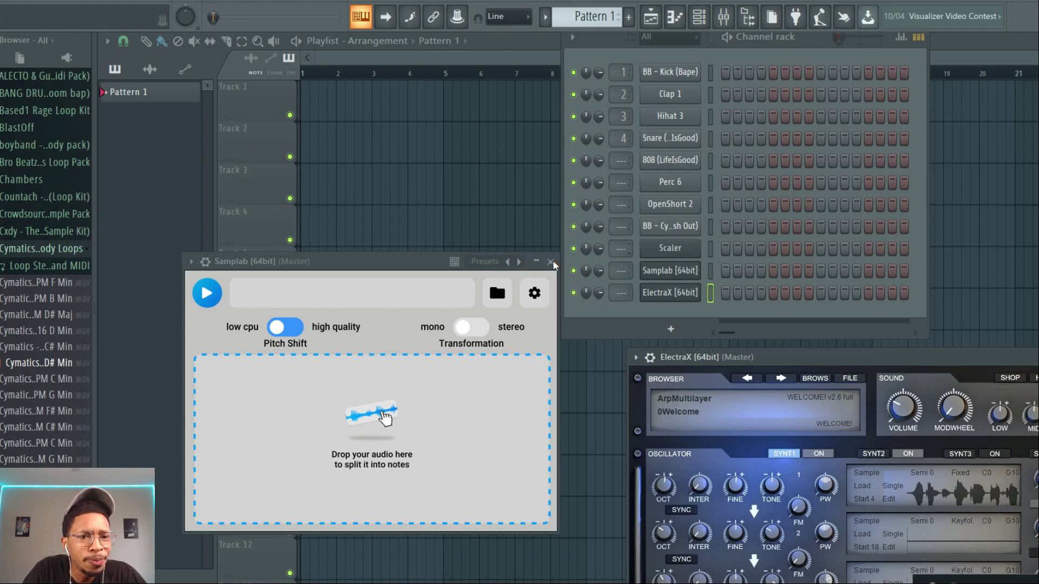
# - Load the Cymatics Malice 138 BPM D# Min loop into Samplab and process its default first 10 seconds into notes
pyautogui.click(304, 264)
pyautogui.moveTo(304, 264); pyautogui.dragTo(311, 153)
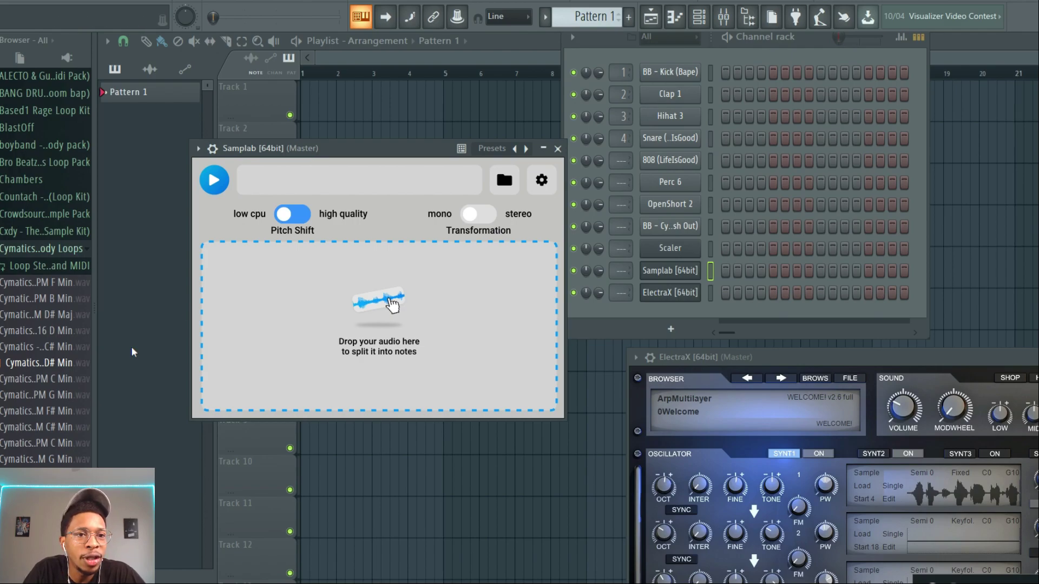
pyautogui.moveTo(68, 459); pyautogui.dragTo(388, 282)
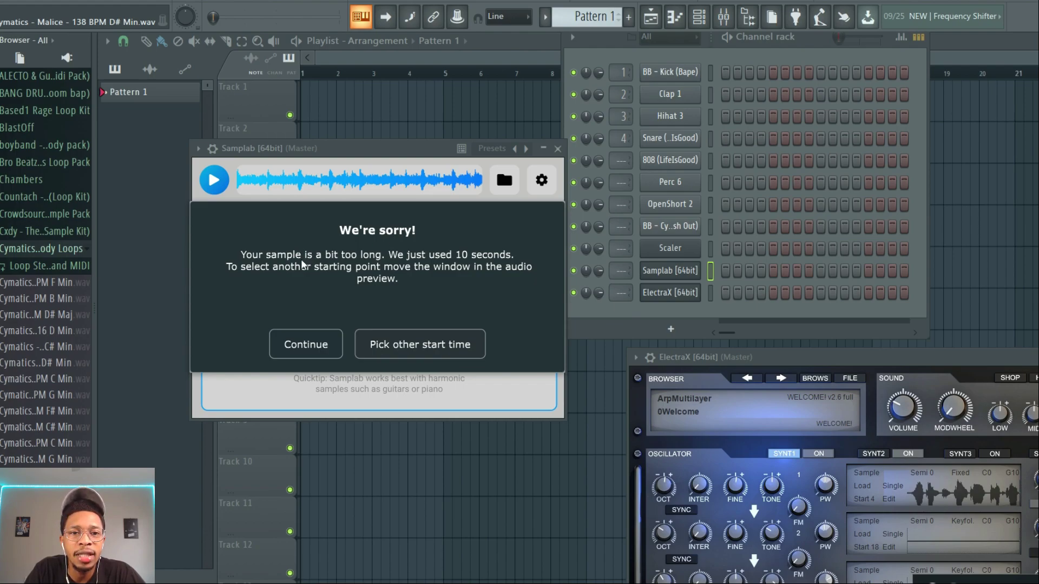
pyautogui.moveTo(295, 180)
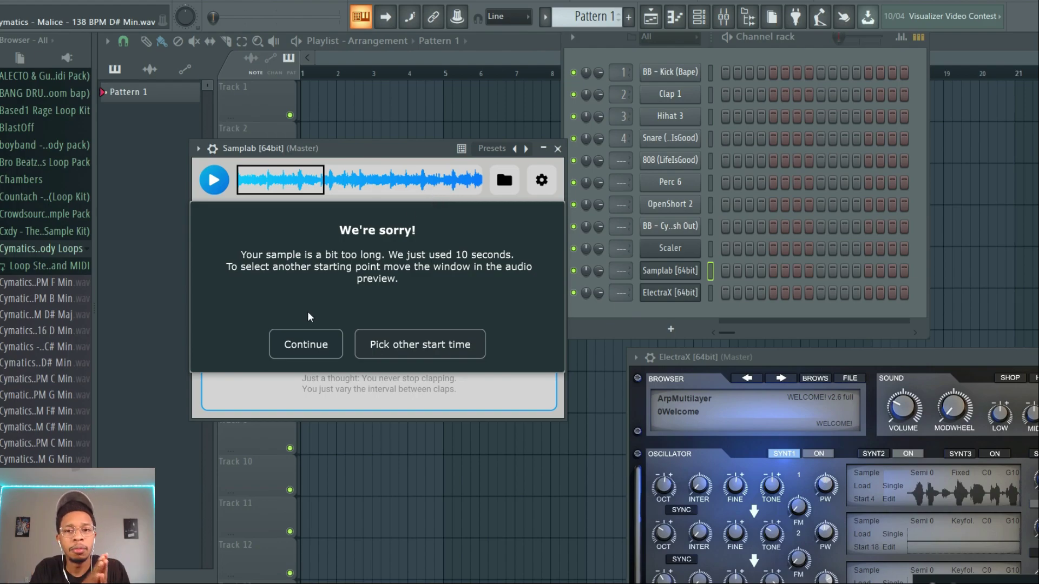
pyautogui.click(309, 345)
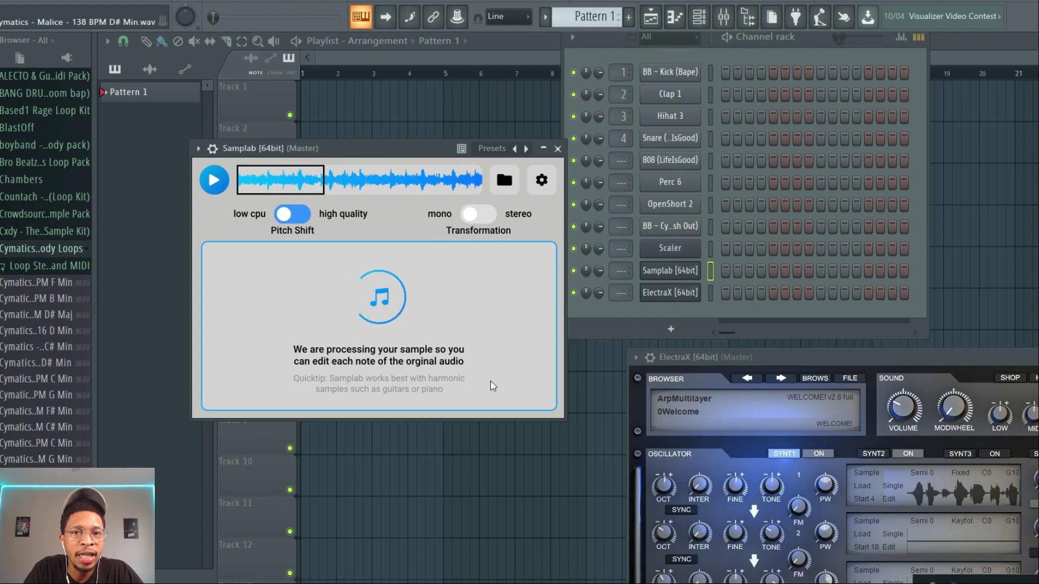
pyautogui.moveTo(493, 385); pyautogui.dragTo(146, 508)
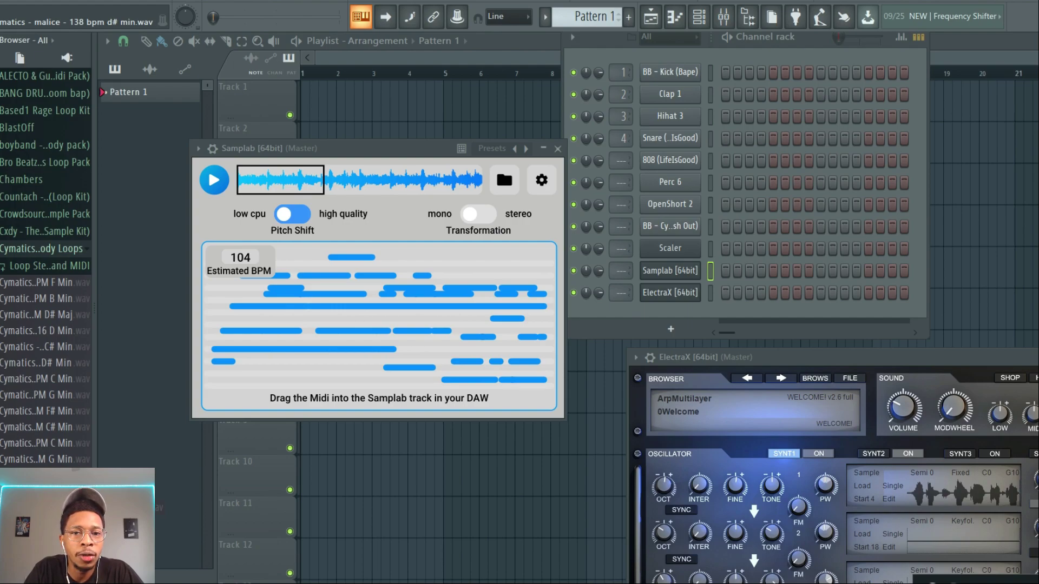
# - Place Samplab's extracted MIDI in the Scaler channel and run Scaler's chord detection while the pattern plays
pyautogui.moveTo(400, 291); pyautogui.dragTo(673, 250)
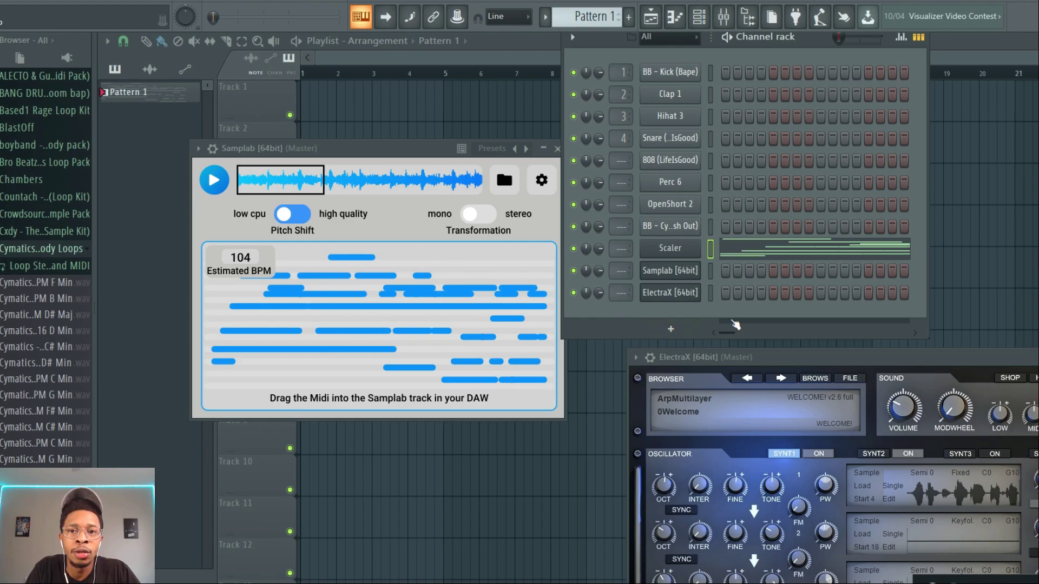
pyautogui.click(676, 249)
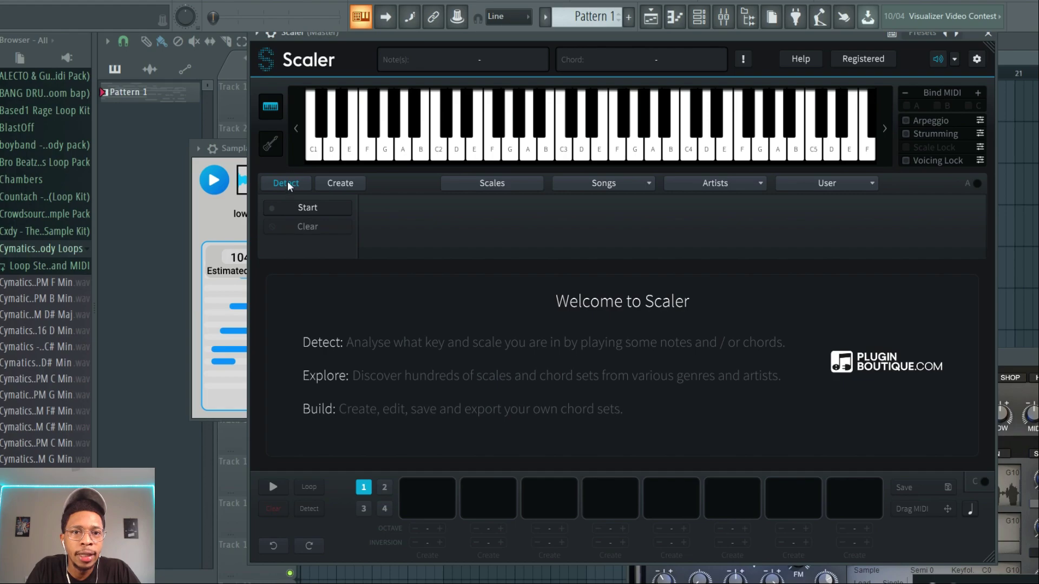
pyautogui.click(293, 204)
pyautogui.press('space')
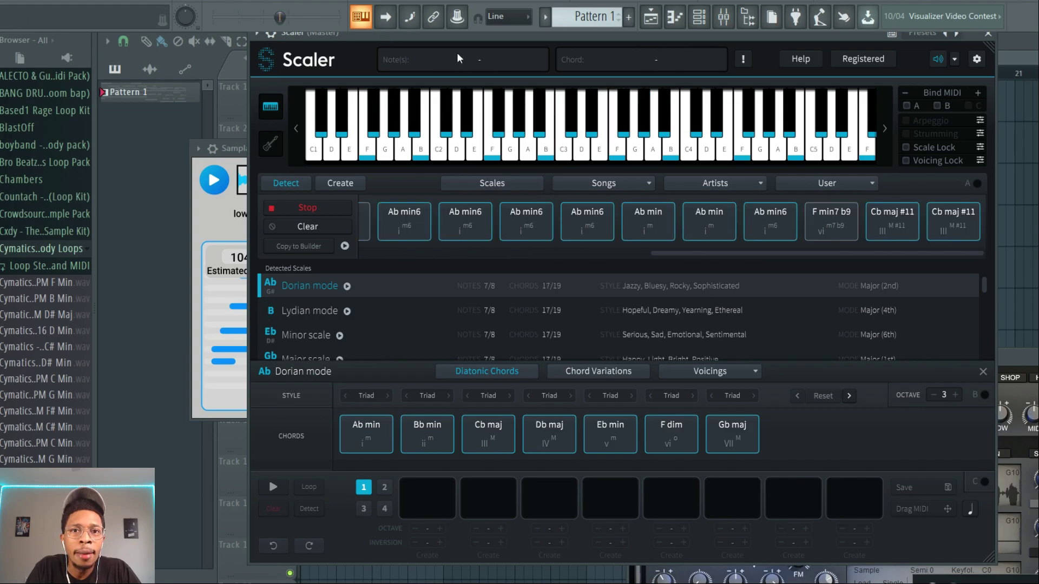
# - Move the Scaler window out of the way and restretch all channels for the changed tempo
pyautogui.moveTo(446, 33); pyautogui.dragTo(388, 483)
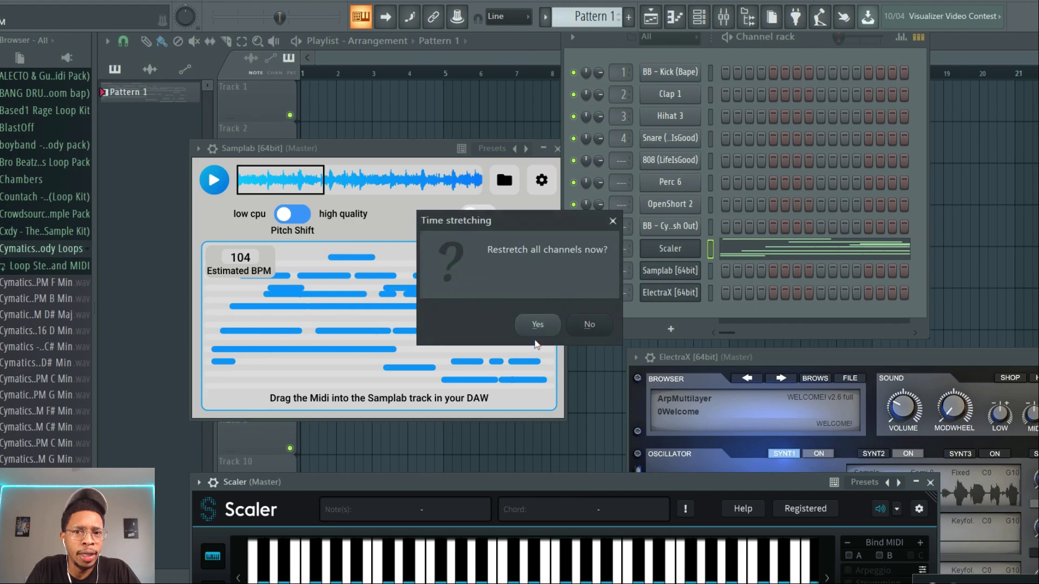
pyautogui.click(541, 326)
# - Clear Scaler's detected chords, detect them again from the playing pattern, and choose the Eb Minor scale
pyautogui.moveTo(466, 483); pyautogui.dragTo(500, 36)
pyautogui.click(289, 230)
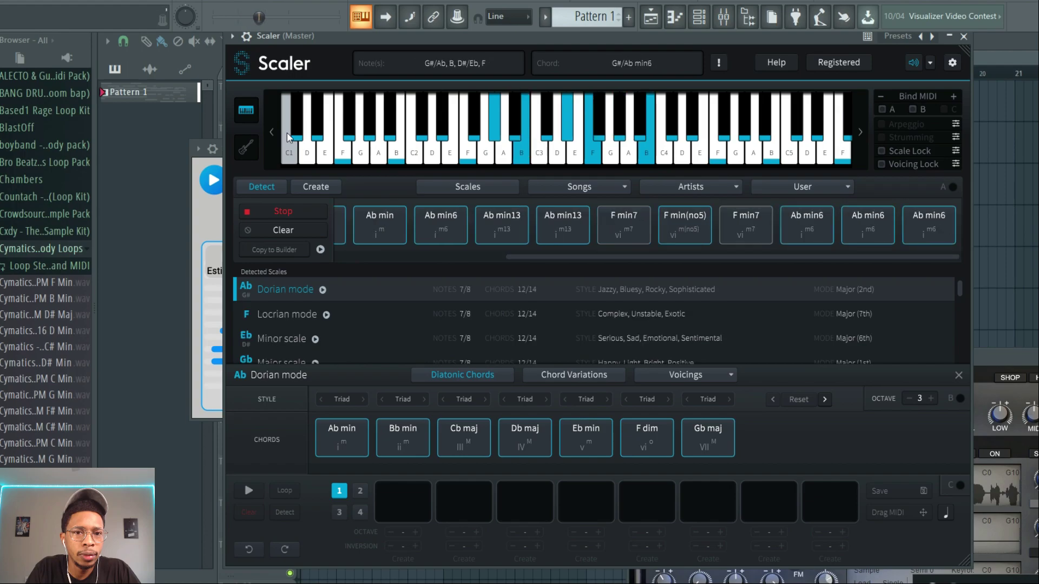
pyautogui.click(285, 211)
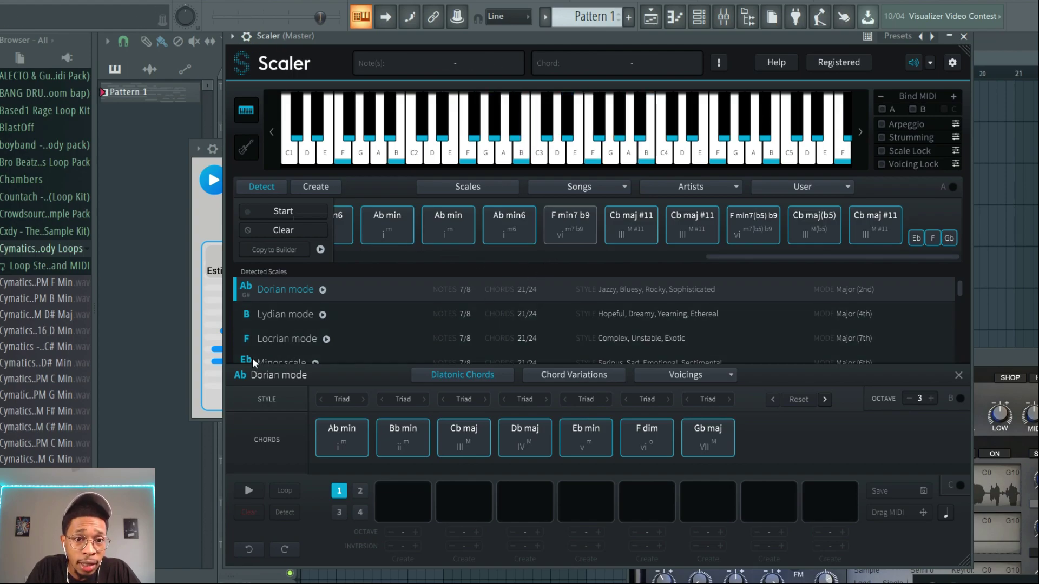
pyautogui.click(274, 358)
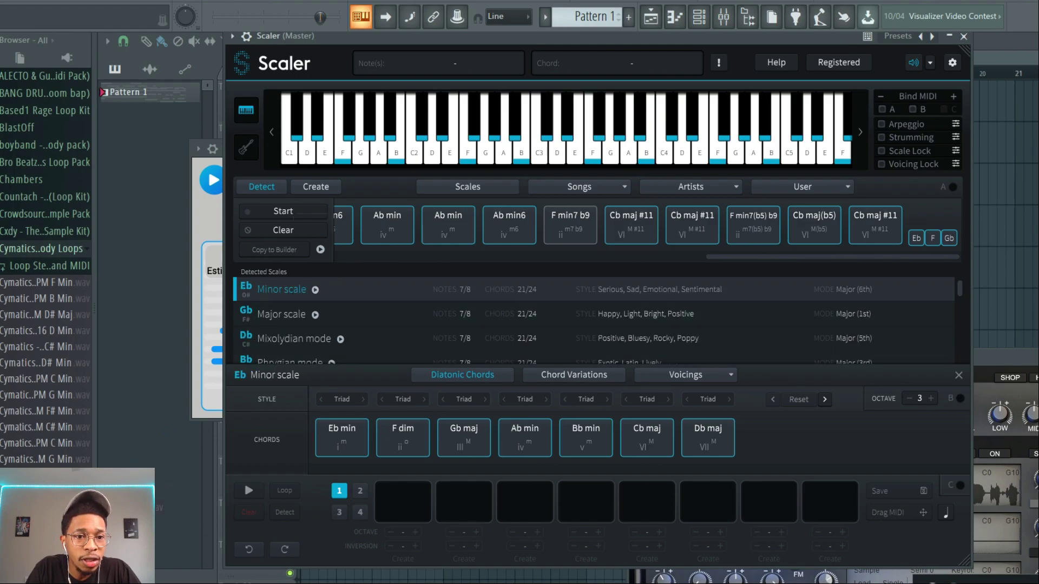
# - Restretch all channels again with the Scaler window lowered, and play the pattern
pyautogui.moveTo(366, 33); pyautogui.dragTo(333, 336)
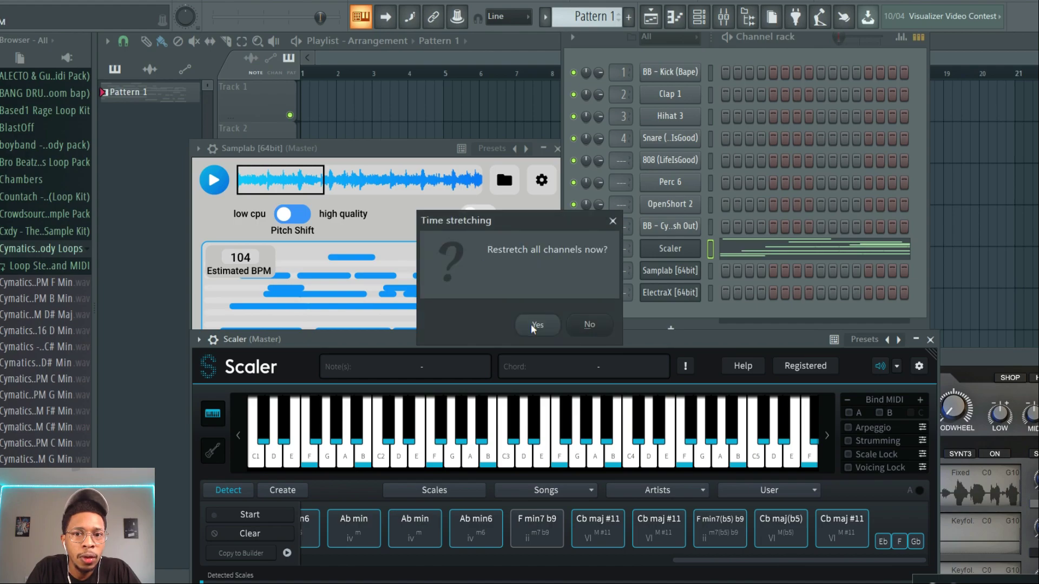
pyautogui.click(532, 321)
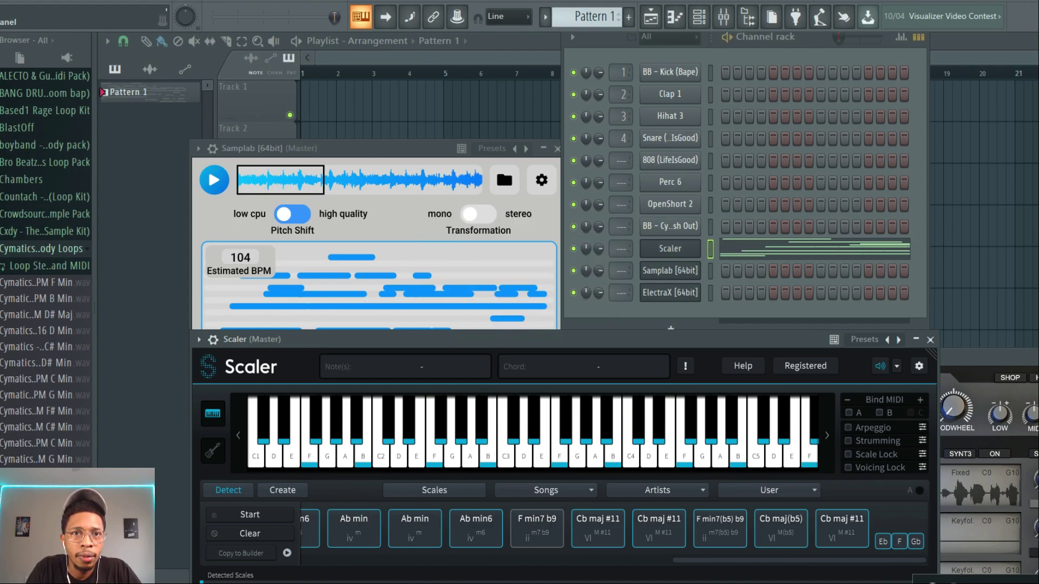
pyautogui.press('space')
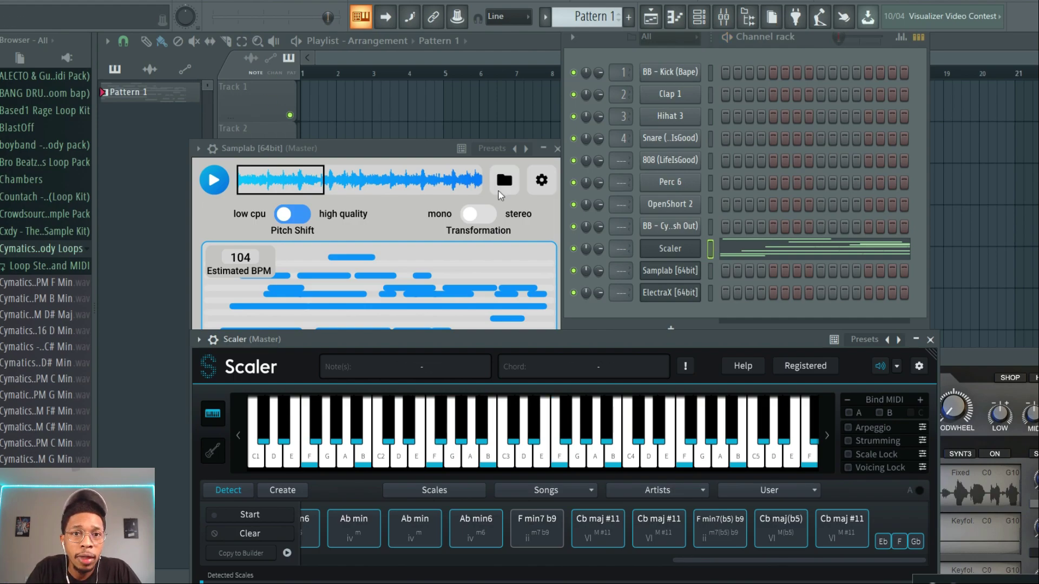
# - Open the Scaler channel's notes in the piano roll and play them from the start to check the extracted MIDI by ear
pyautogui.click(754, 250)
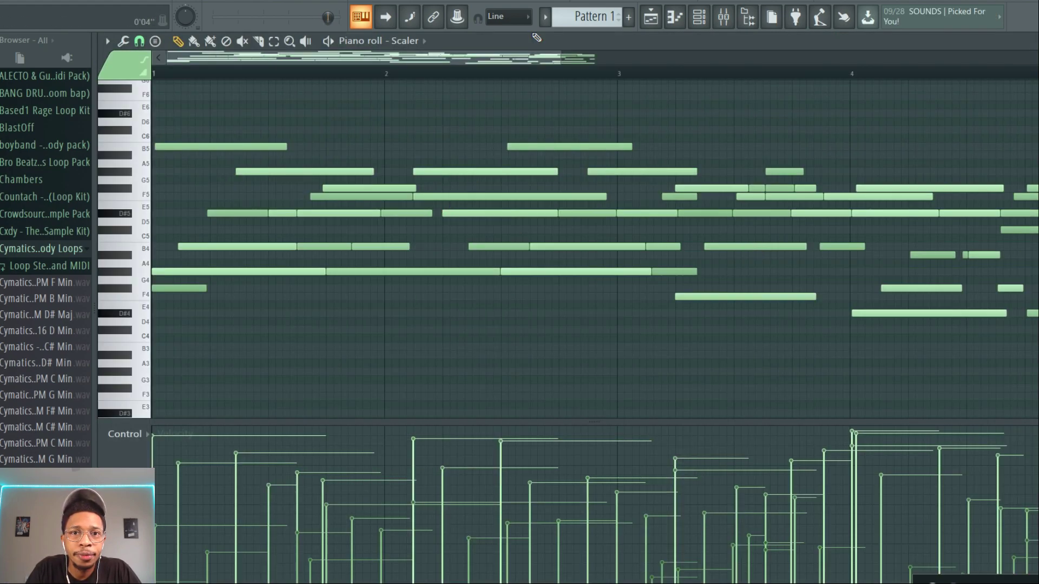
pyautogui.moveTo(563, 57); pyautogui.dragTo(945, 42)
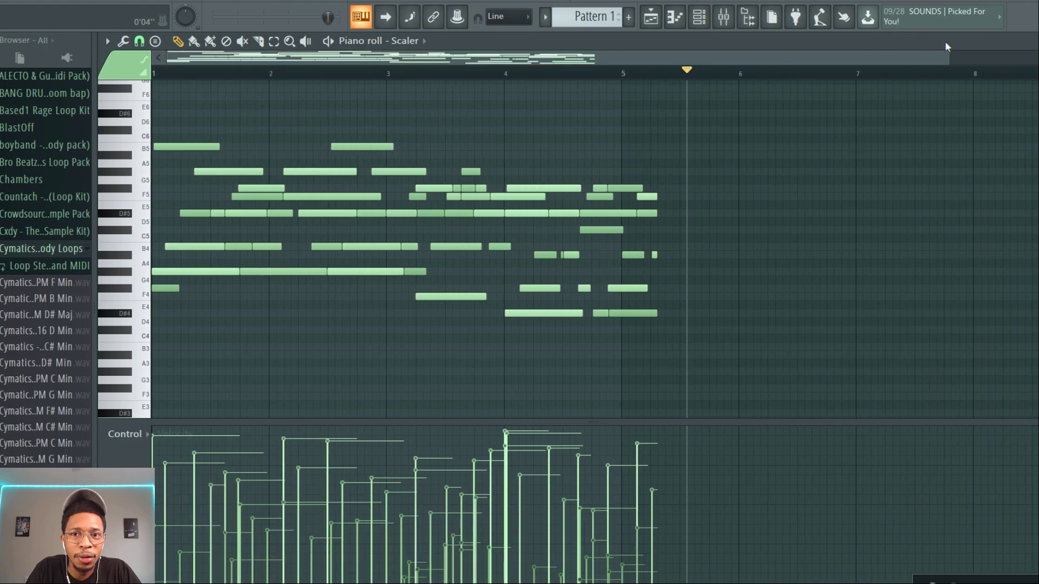
pyautogui.moveTo(685, 72); pyautogui.dragTo(97, 81)
pyautogui.press('space')
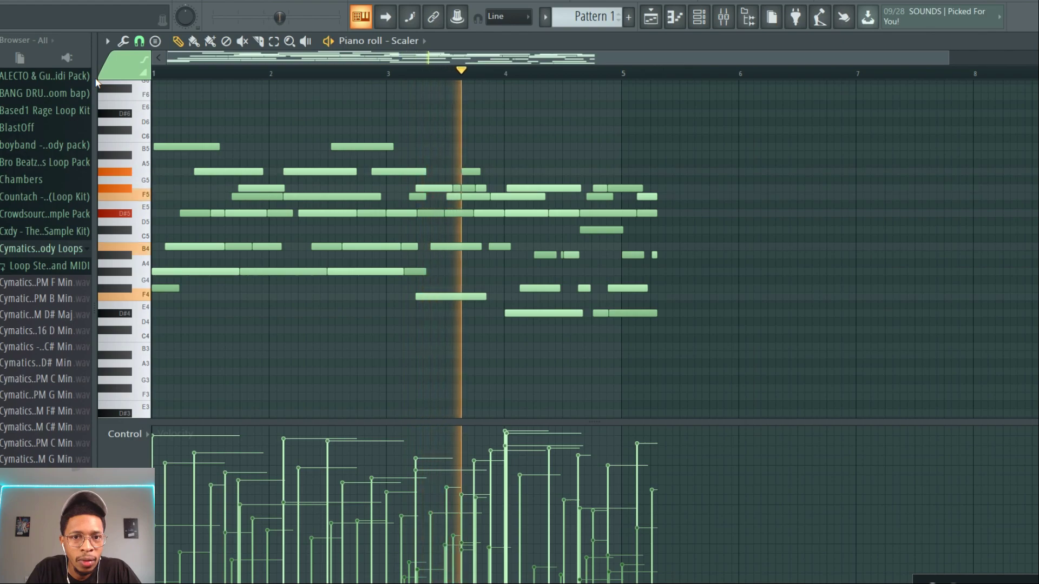
pyautogui.press('space')
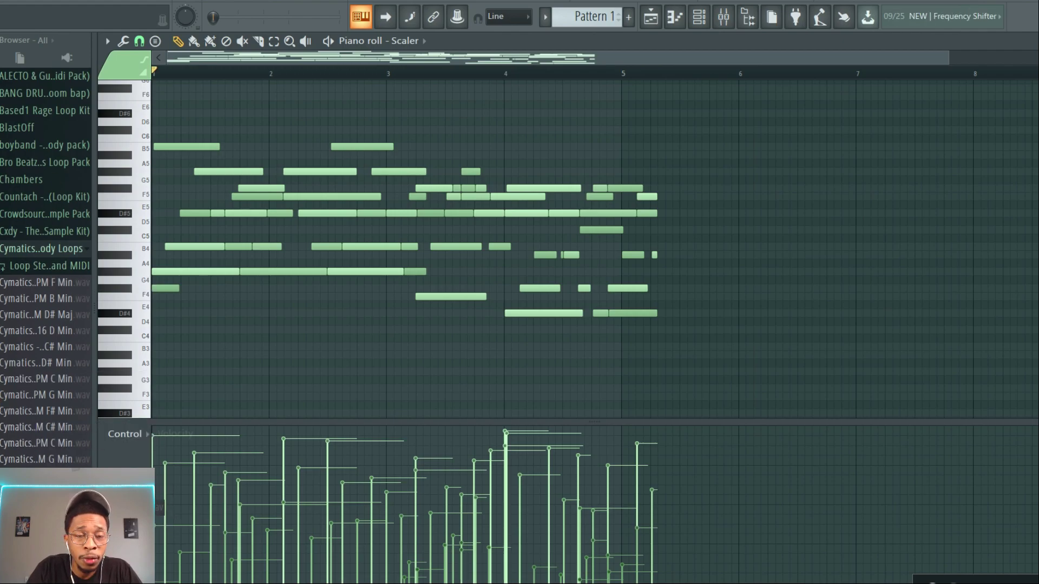
pyautogui.press('space')
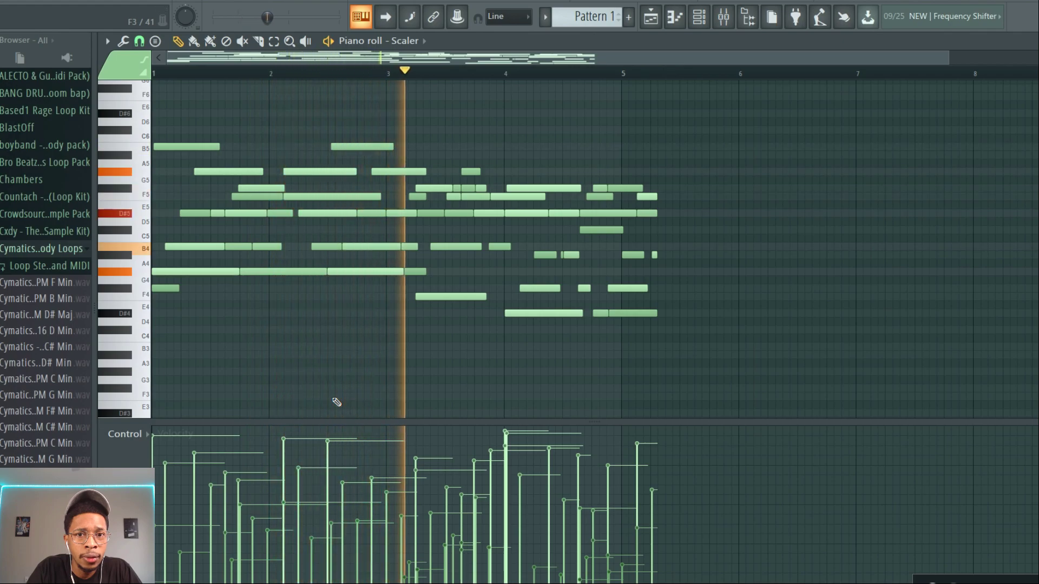
pyautogui.press('space')
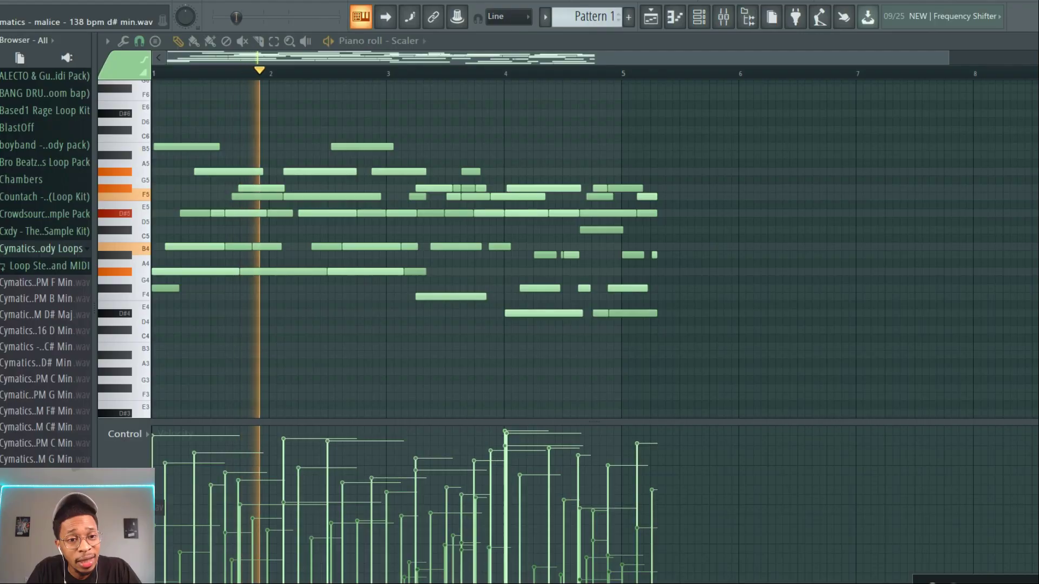
pyautogui.press('space')
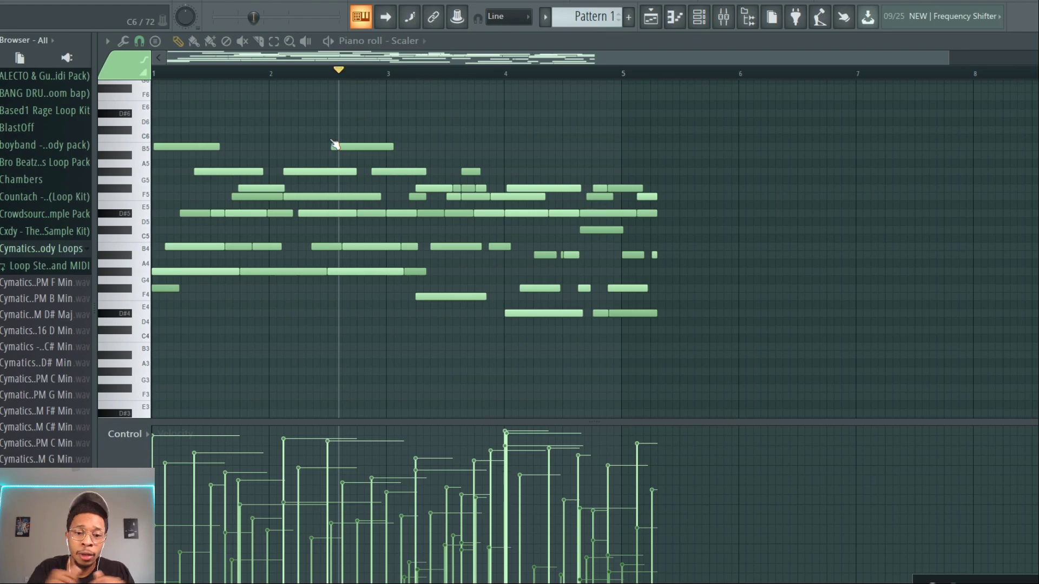
# - Reopen Scaler from the channel rack, audition the detected Ab minor chord variants, and review the detected scales
pyautogui.press('F6')
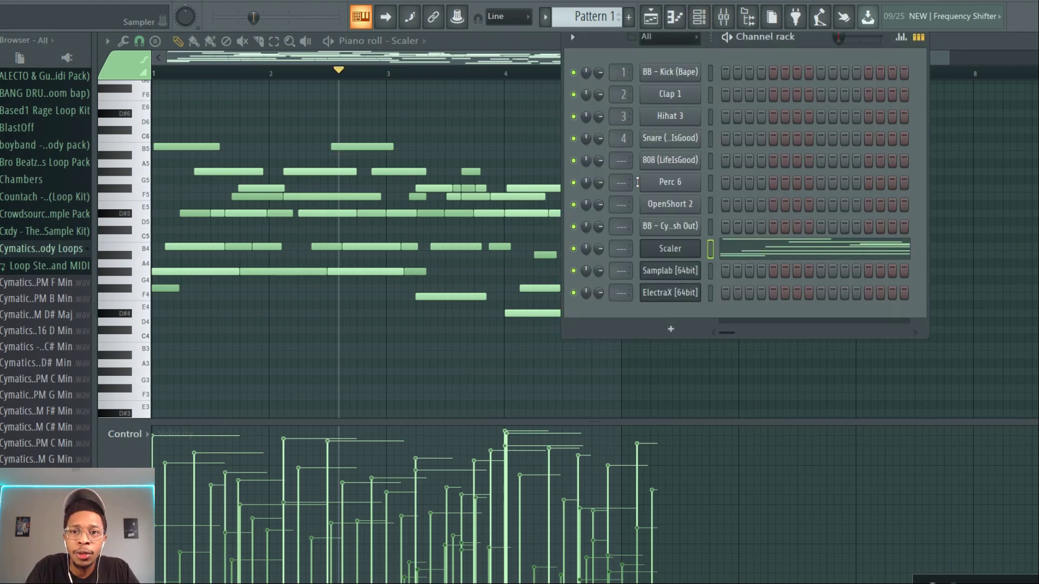
pyautogui.click(663, 247)
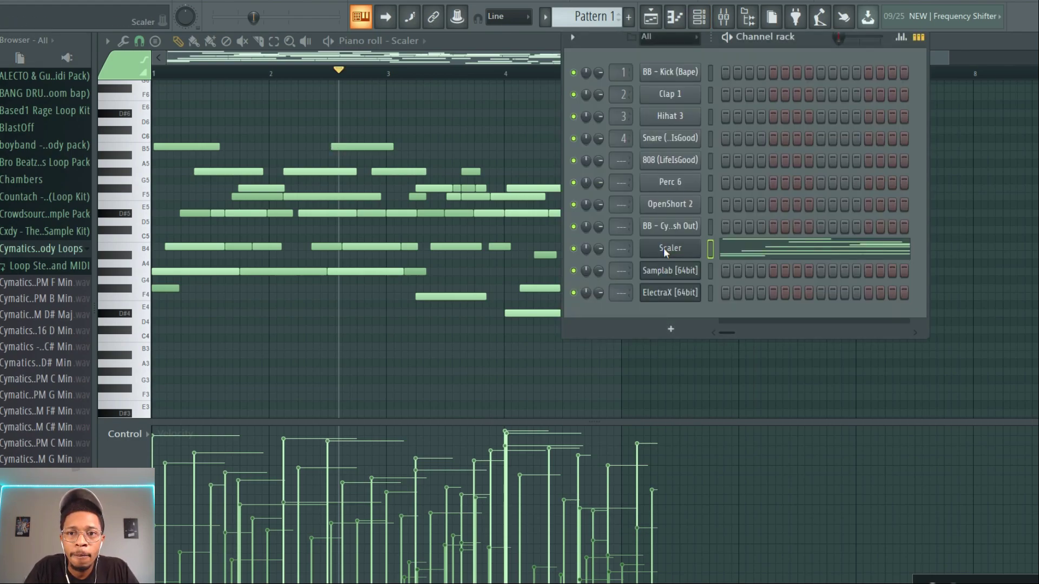
pyautogui.moveTo(537, 346); pyautogui.dragTo(553, 15)
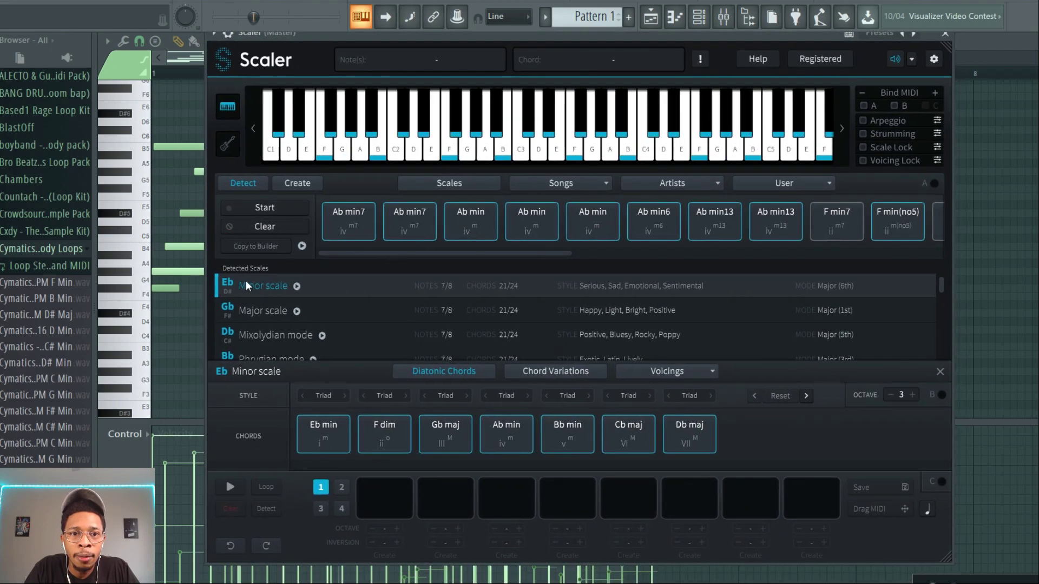
pyautogui.click(470, 222)
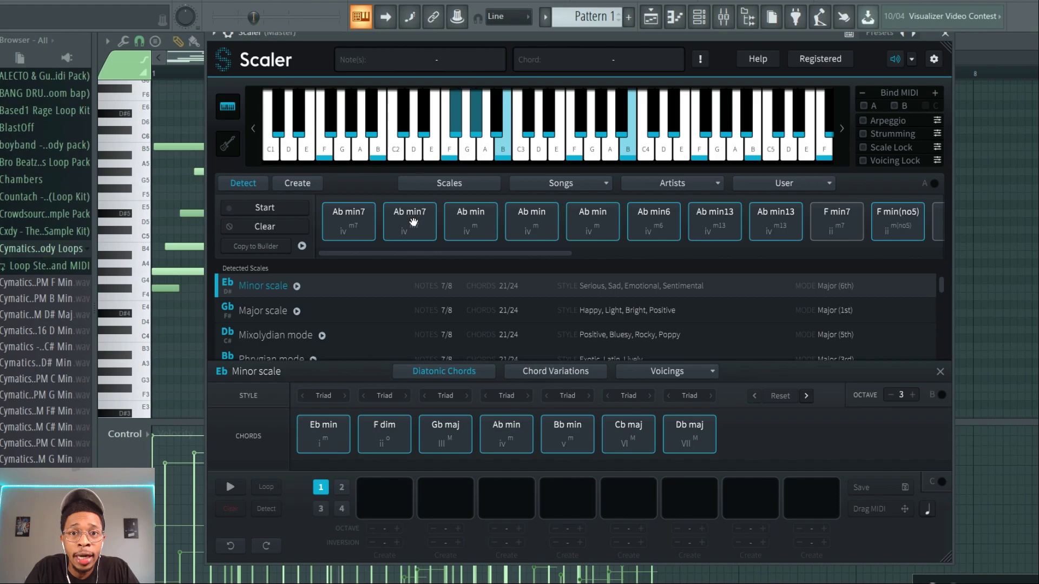
pyautogui.click(409, 219)
pyautogui.moveTo(538, 254); pyautogui.dragTo(455, 242)
pyautogui.click(430, 239)
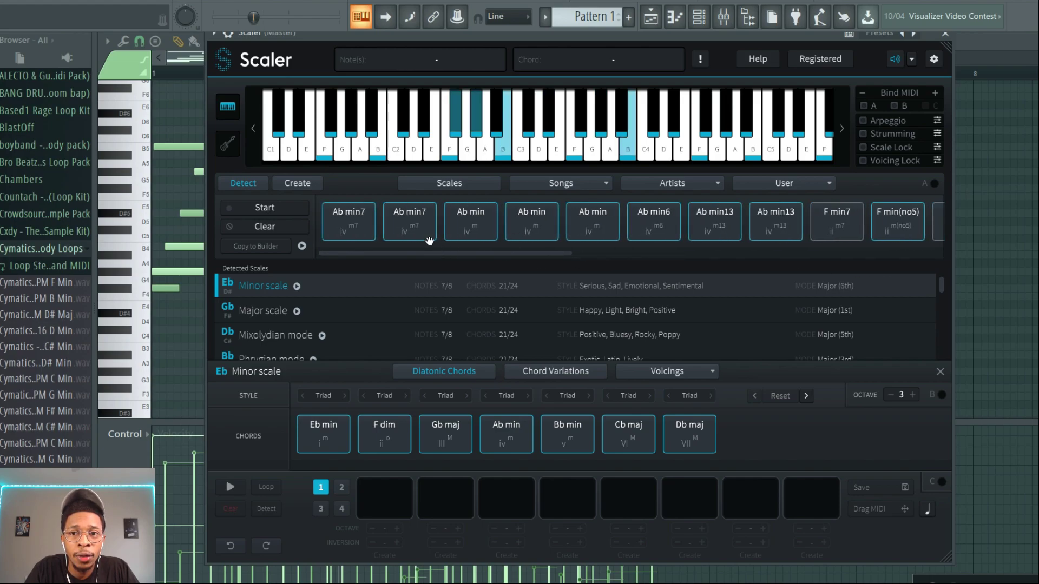
pyautogui.moveTo(440, 254); pyautogui.dragTo(470, 229)
pyautogui.click(455, 227)
pyautogui.click(536, 223)
pyautogui.click(715, 231)
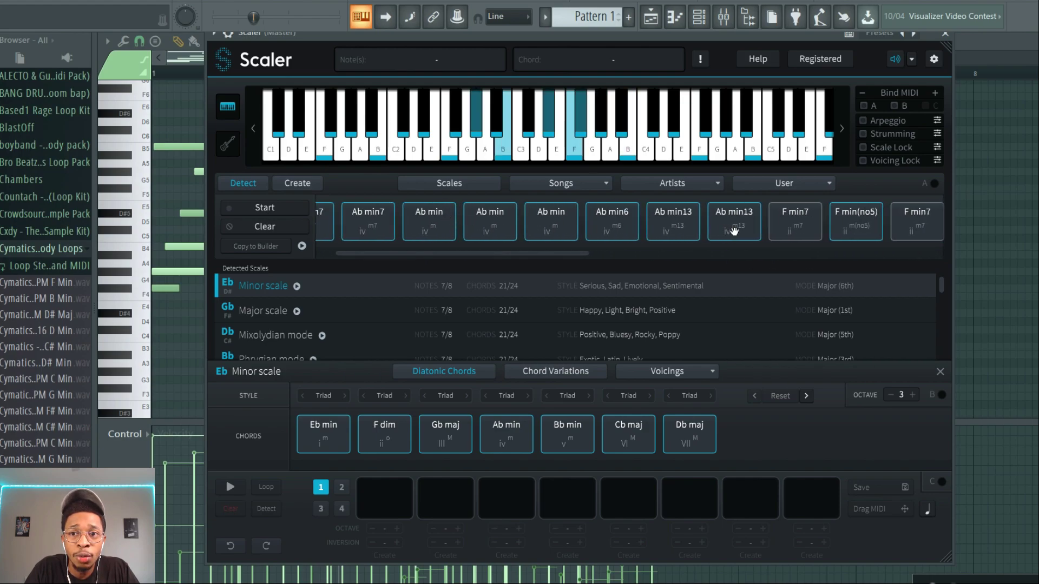
pyautogui.click(608, 212)
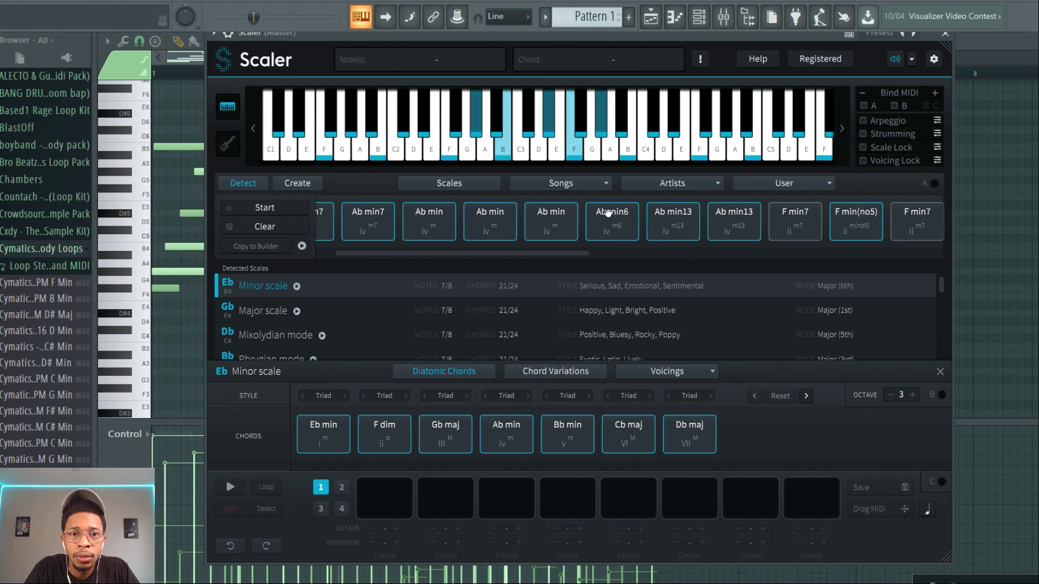
pyautogui.scroll(-3, 548, 357)
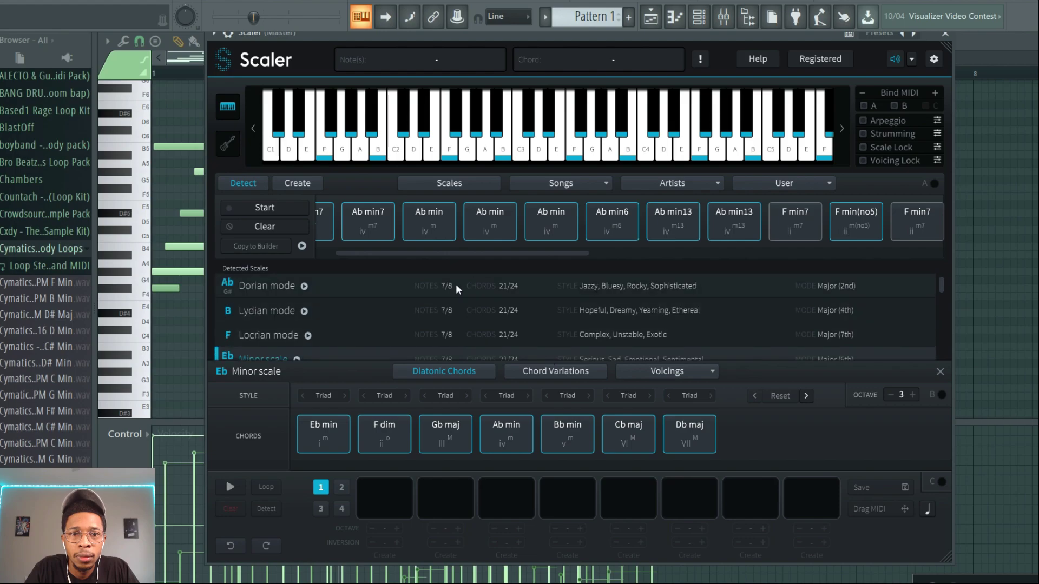
# - Choose the Ab Dorian mode and place the Ab min6 and F min(no5) chords in the first and third progression slots
pyautogui.click(323, 283)
pyautogui.moveTo(606, 230); pyautogui.dragTo(379, 493)
pyautogui.moveTo(856, 221); pyautogui.dragTo(506, 492)
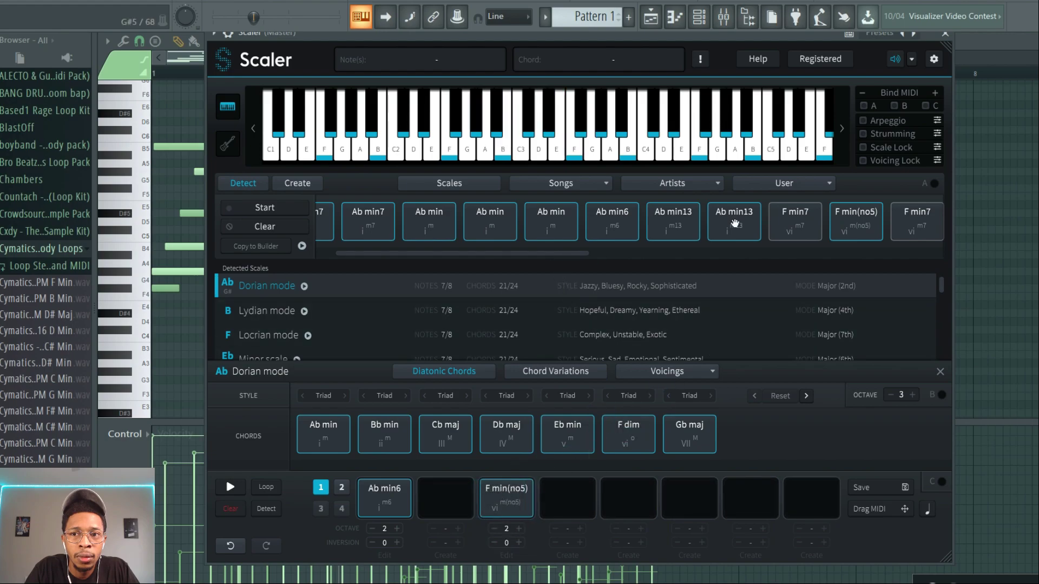
# - Audition more of the detected chords and place Cb maj #11 in the fifth progression slot
pyautogui.moveTo(582, 255); pyautogui.dragTo(838, 265)
pyautogui.click(693, 219)
pyautogui.click(822, 229)
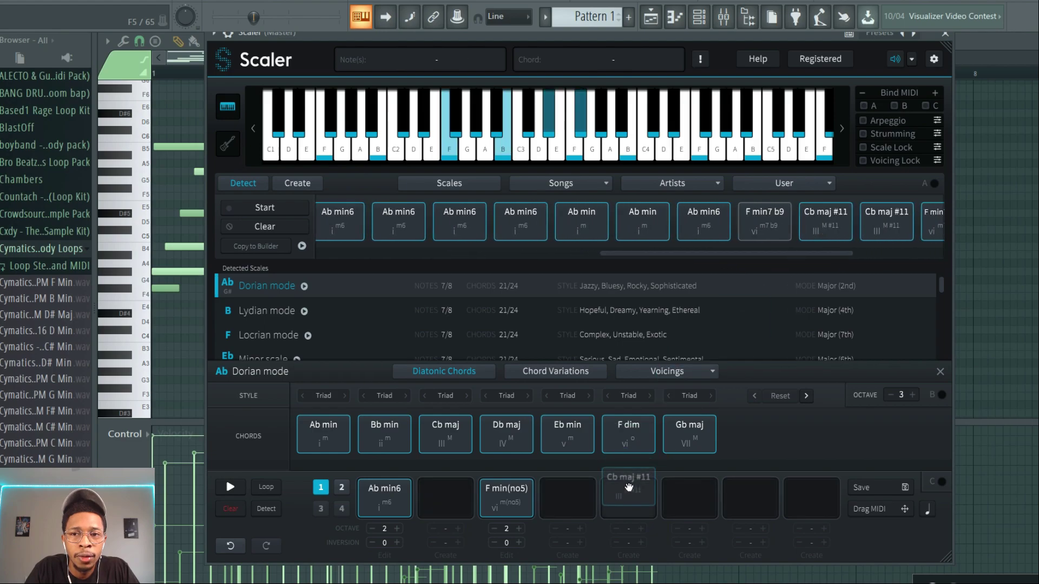
pyautogui.click(850, 217)
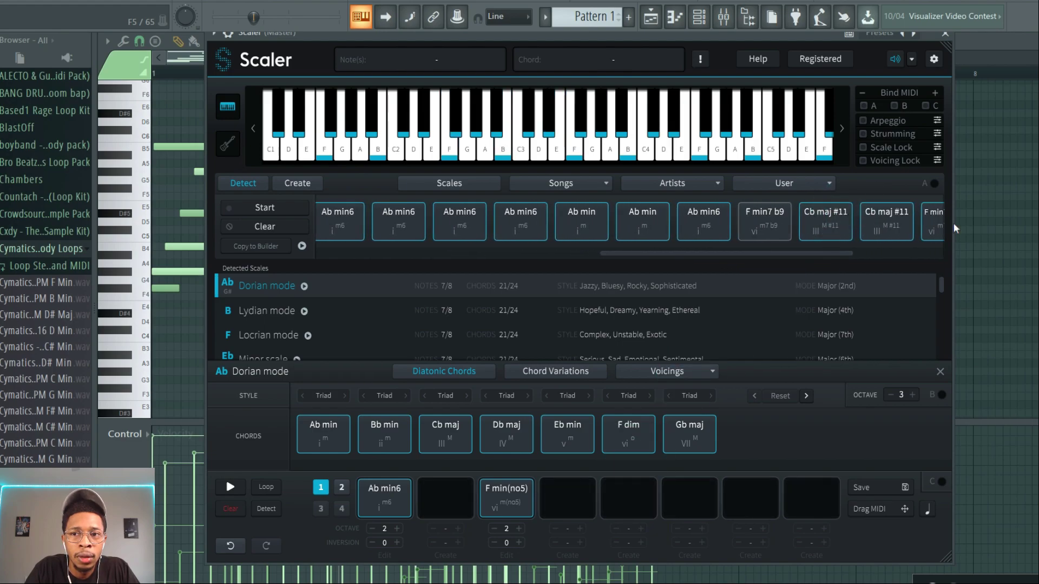
pyautogui.click(935, 224)
pyautogui.moveTo(866, 219); pyautogui.dragTo(628, 485)
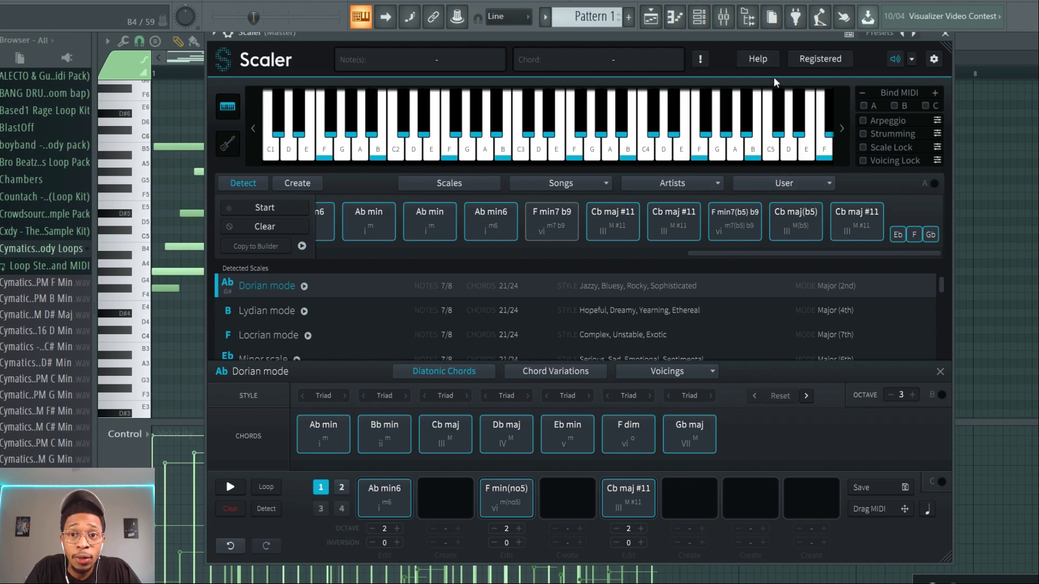
# - Lower the Scaler window, collapse the Cymatics melody loops folder, and open the JRHITMAKE loop kit folder in the browser
pyautogui.moveTo(773, 41); pyautogui.dragTo(769, 449)
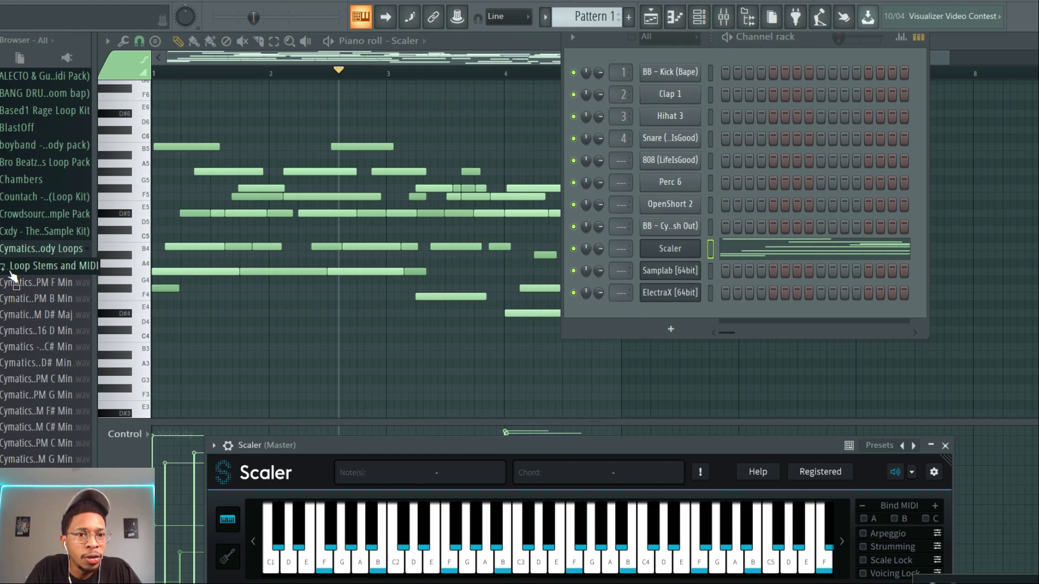
pyautogui.click(21, 248)
pyautogui.scroll(-3, 21, 324)
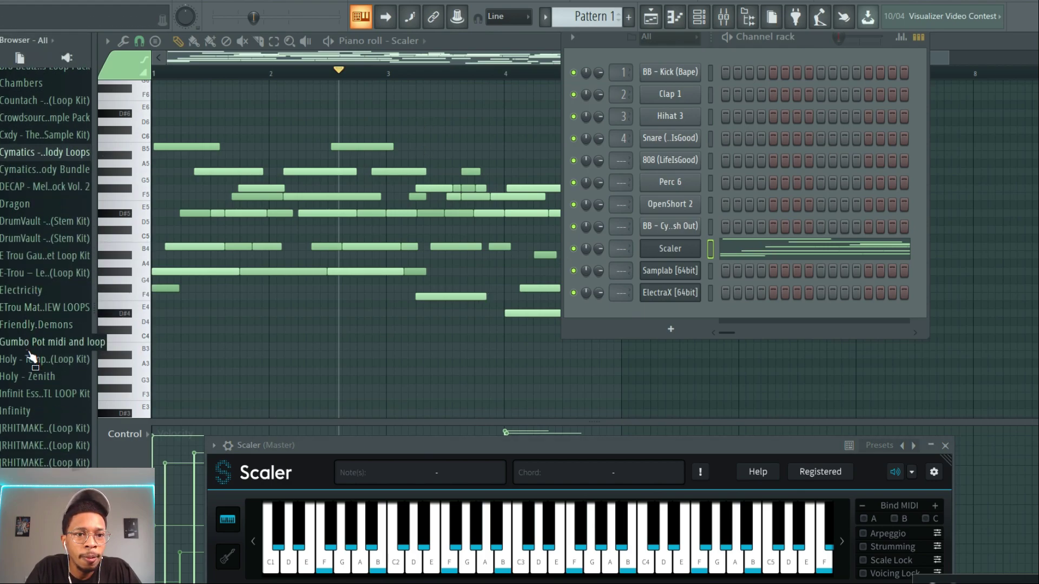
pyautogui.click(26, 428)
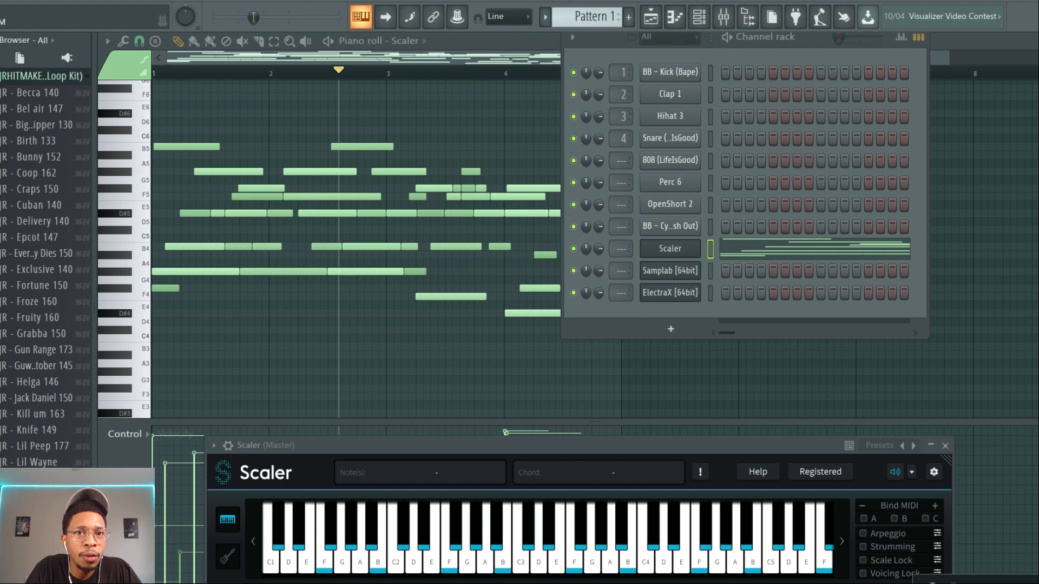
pyautogui.click(531, 331)
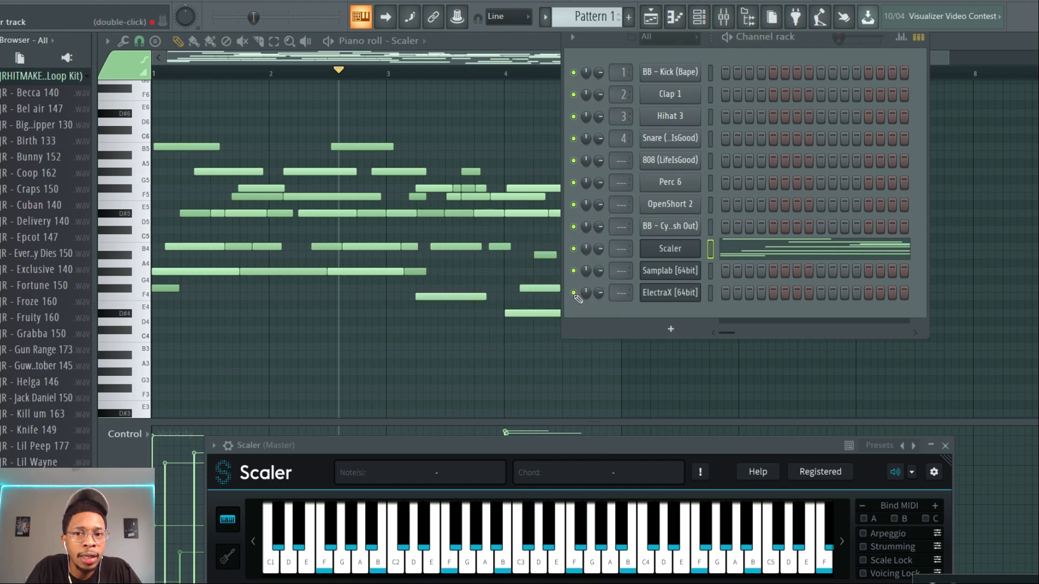
# - Cut the notes from the Scaler channel and open the Samplab channel's window
pyautogui.rightClick(683, 248)
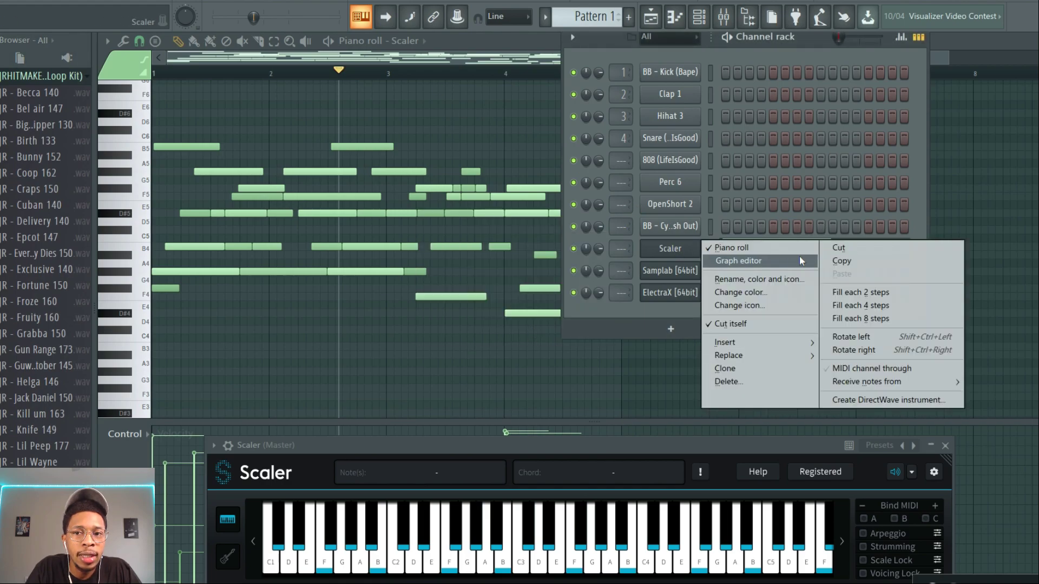
pyautogui.click(837, 248)
pyautogui.click(675, 270)
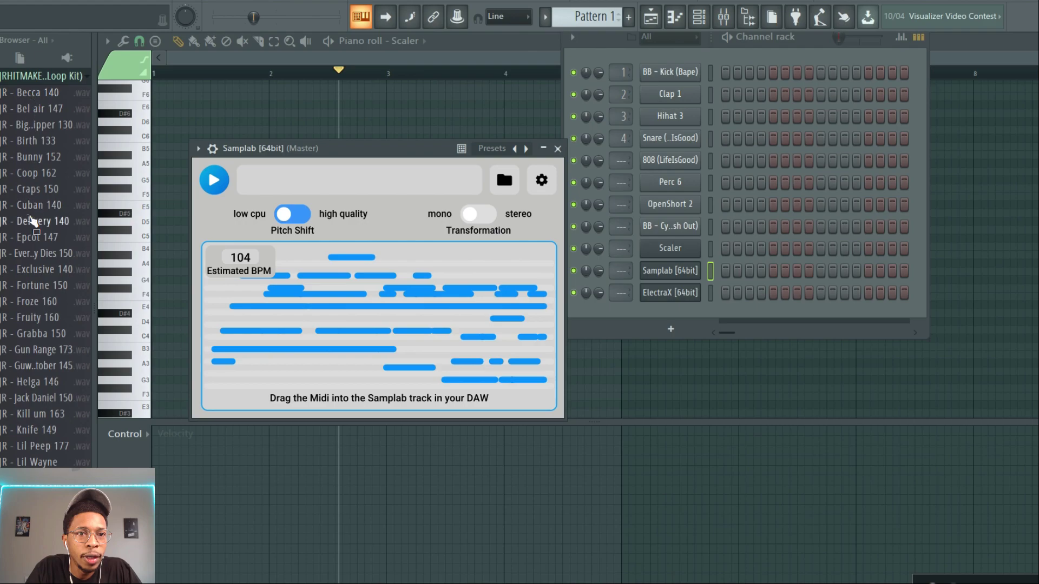
# - Load JR - Delivery 140.wav into Samplab and transfer the extracted MIDI to the Scaler channel
pyautogui.moveTo(34, 220); pyautogui.dragTo(306, 296)
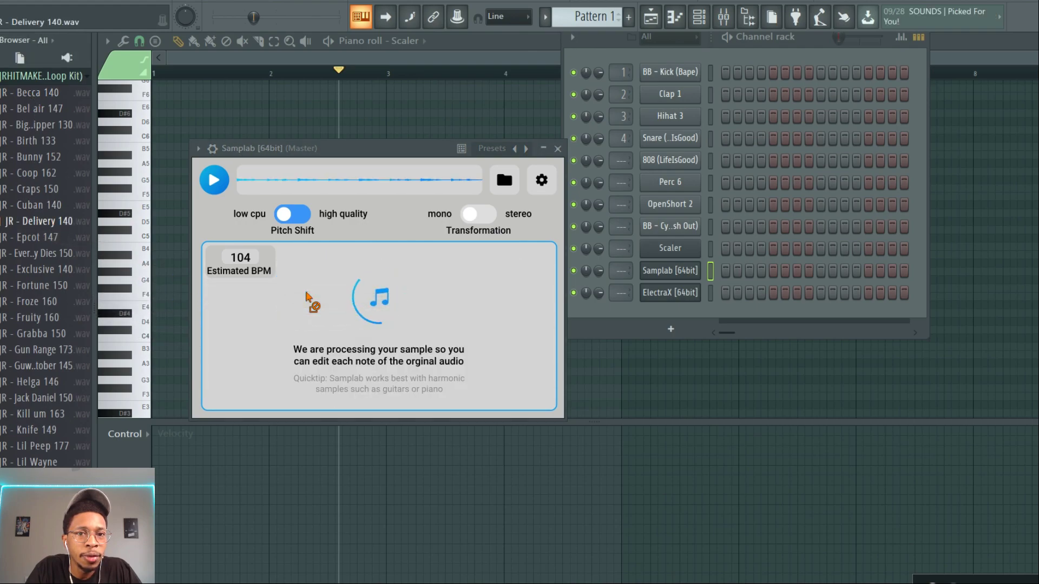
pyautogui.click(305, 342)
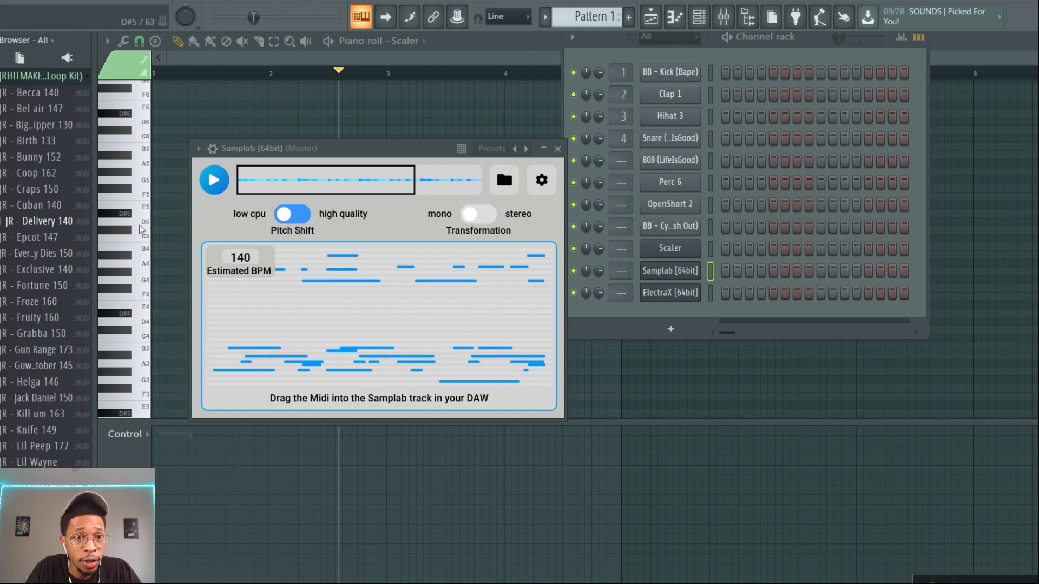
pyautogui.moveTo(343, 303); pyautogui.dragTo(672, 252)
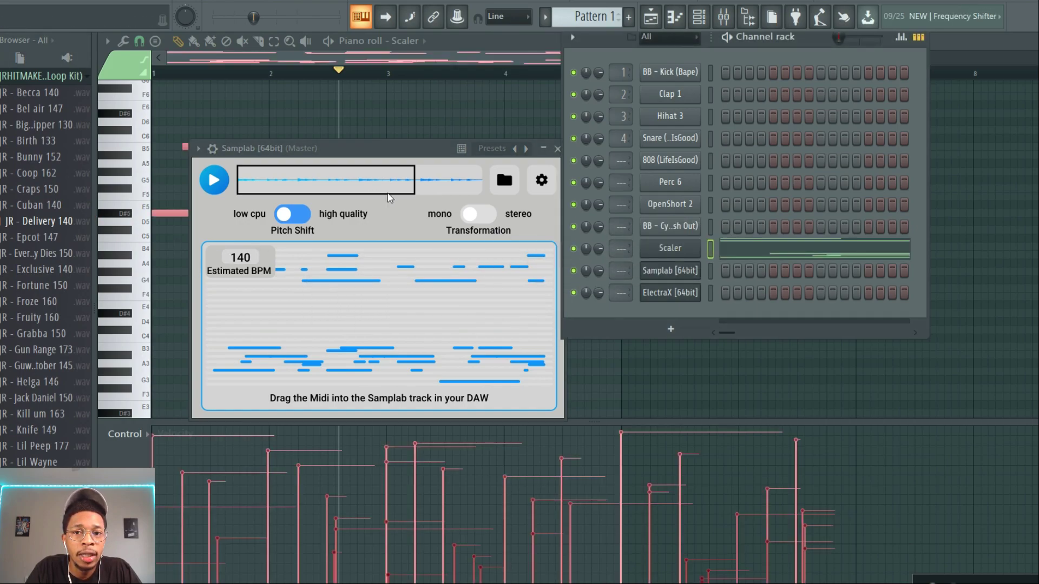
# - Play the transferred notes with the Scaler piano roll in full view to check them by ear
pyautogui.press('space')
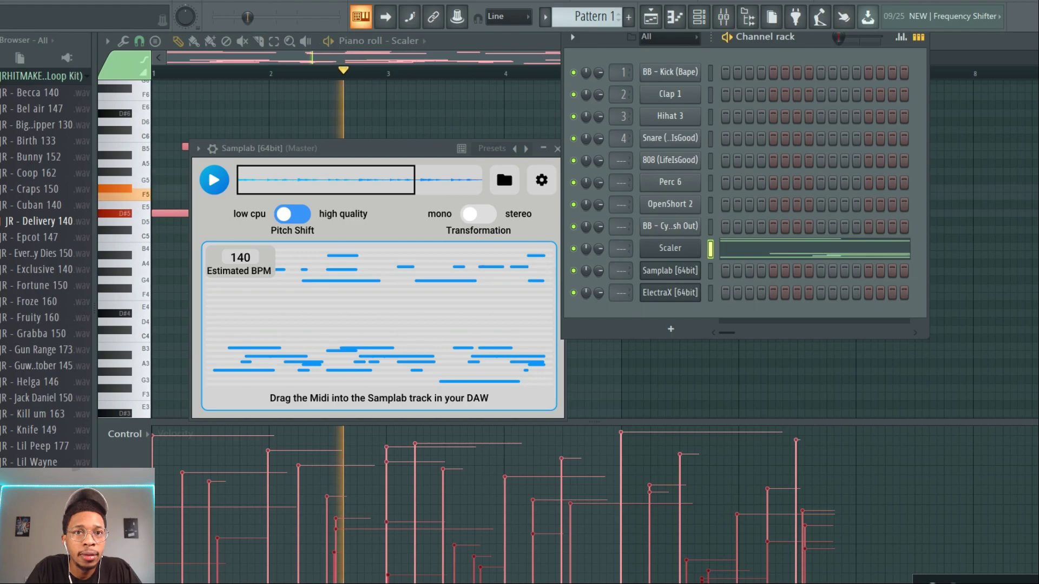
pyautogui.click(477, 35)
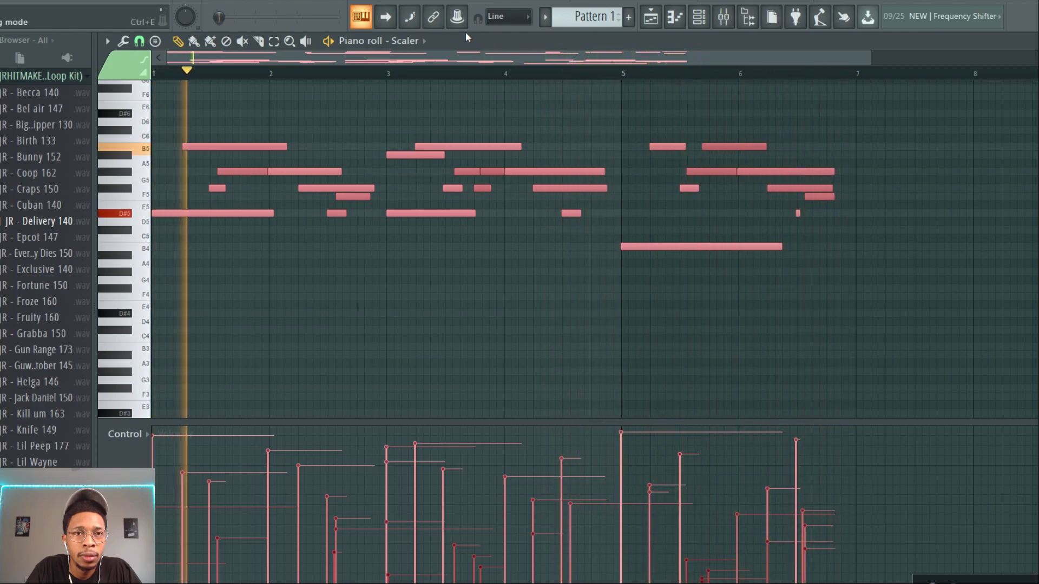
pyautogui.press('space')
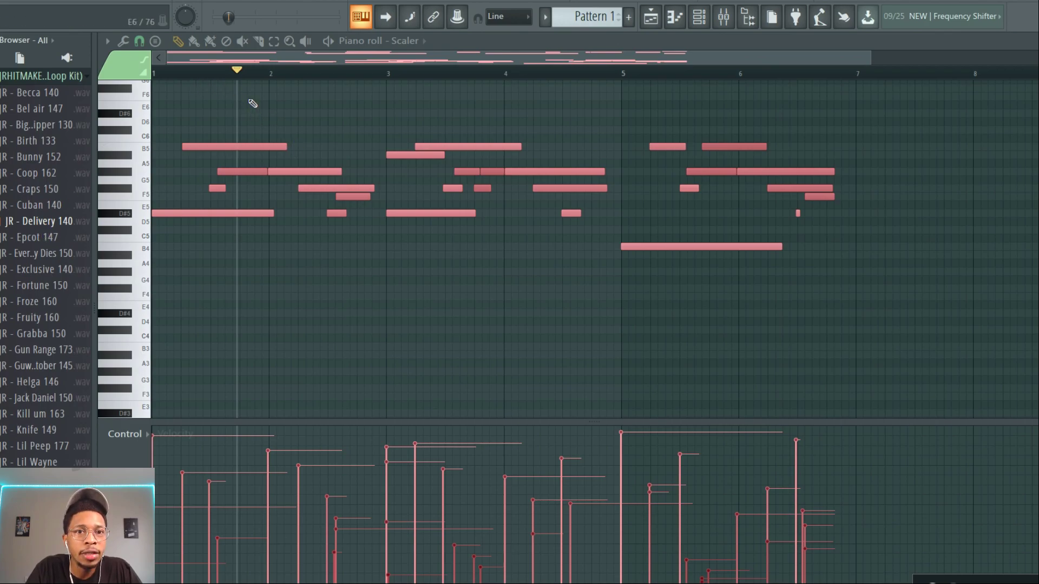
pyautogui.press('space')
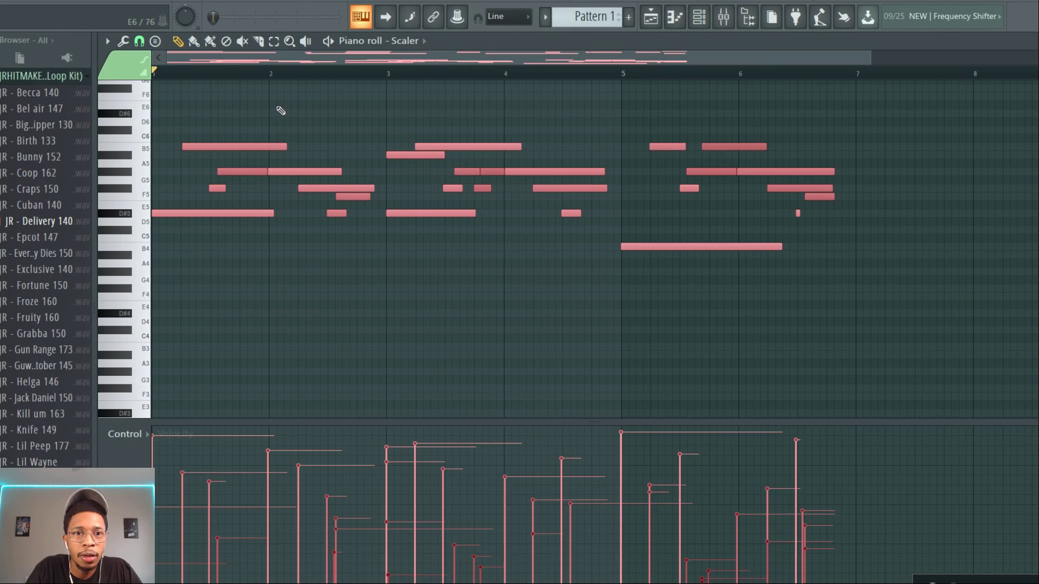
# - Slice the notes crossing bar 2, delete their overhanging tails, and play the pattern from the start
pyautogui.moveTo(268, 172); pyautogui.dragTo(270, 284)
pyautogui.press('Delete')
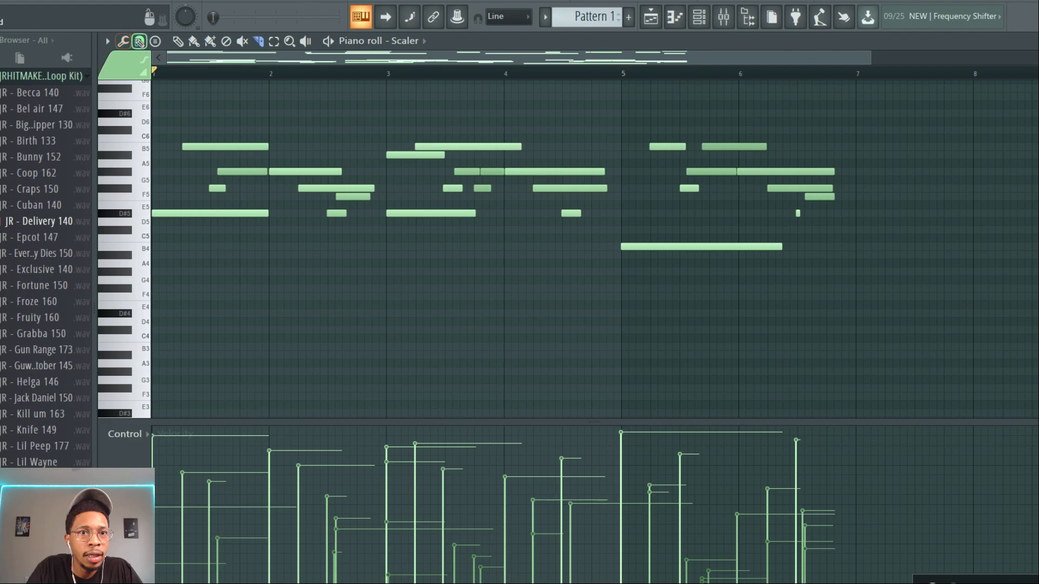
pyautogui.click(139, 41)
pyautogui.click(157, 75)
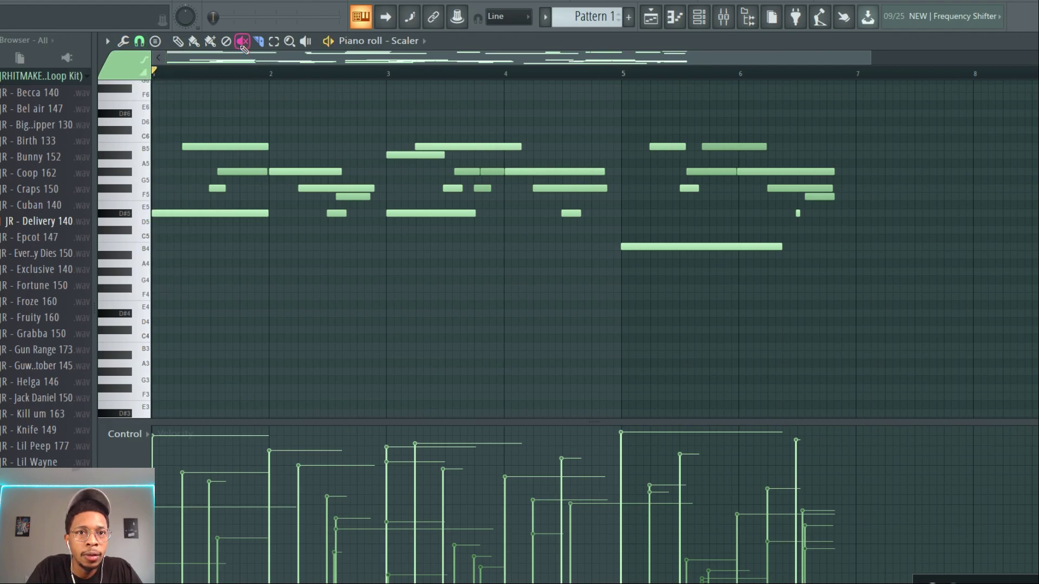
pyautogui.press('space')
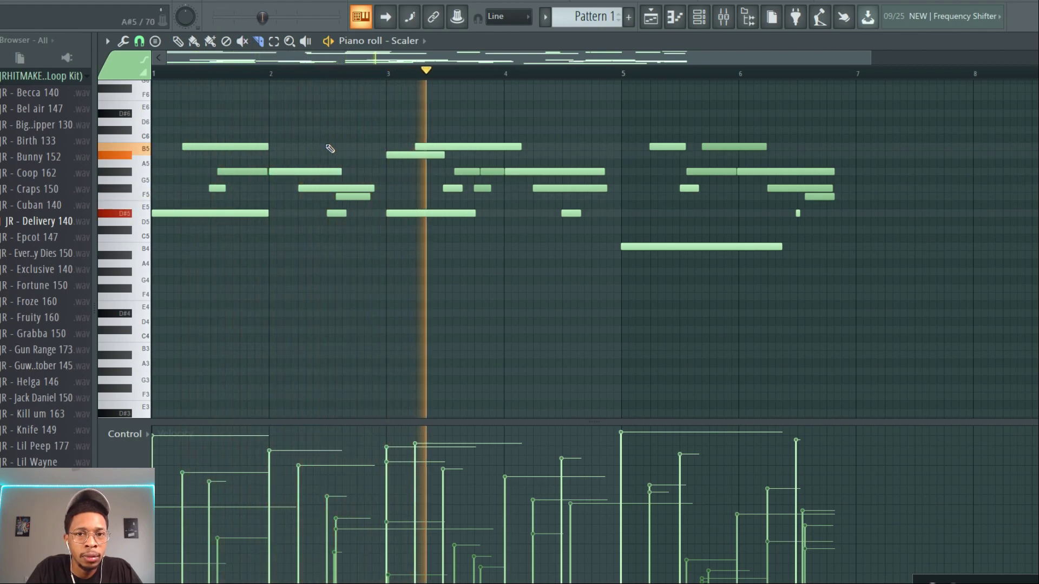
pyautogui.press('space')
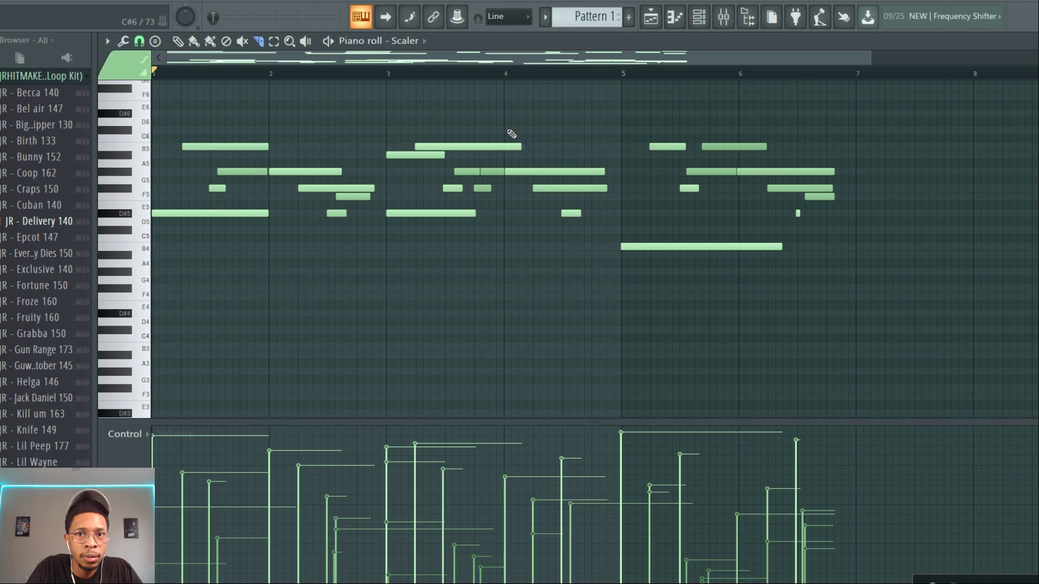
# - Trim the B5 note that overhangs the start of bar 4 and play the pattern
pyautogui.moveTo(509, 229); pyautogui.dragTo(508, 230)
pyautogui.press('space')
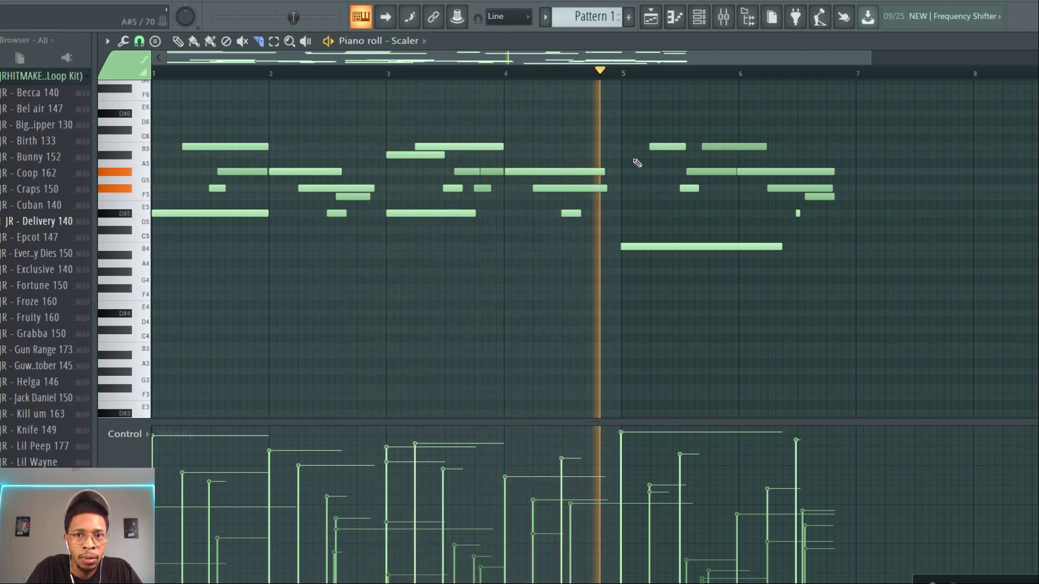
pyautogui.press('space')
pyautogui.hotkey('ctrl', 'z')
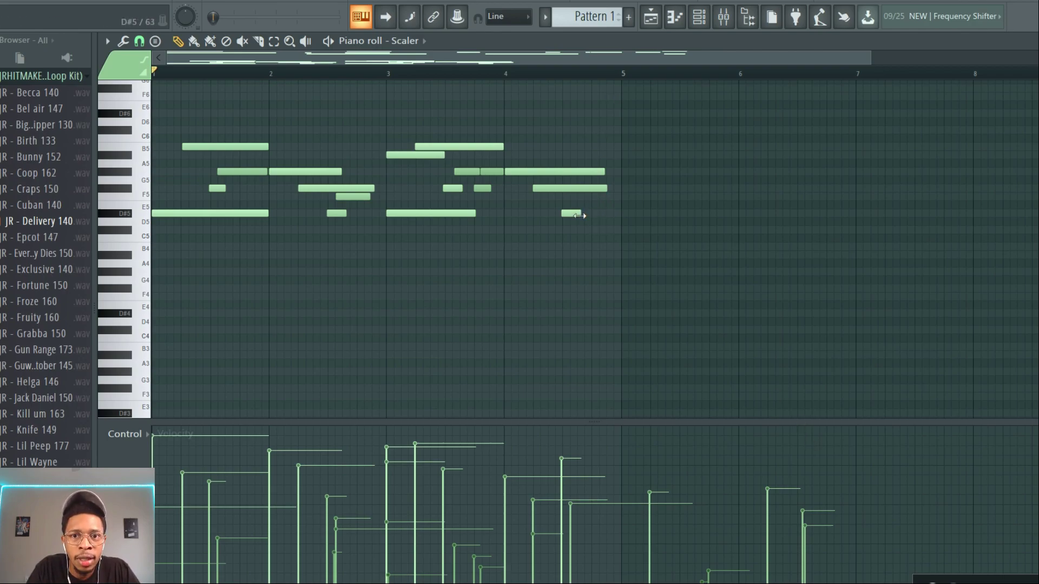
# - Extend the last D#5 note to the start of bar 5 and delete the lower-octave notes beyond that point
pyautogui.moveTo(580, 214); pyautogui.dragTo(626, 258)
pyautogui.press('c')
pyautogui.press('Delete')
pyautogui.click(177, 41)
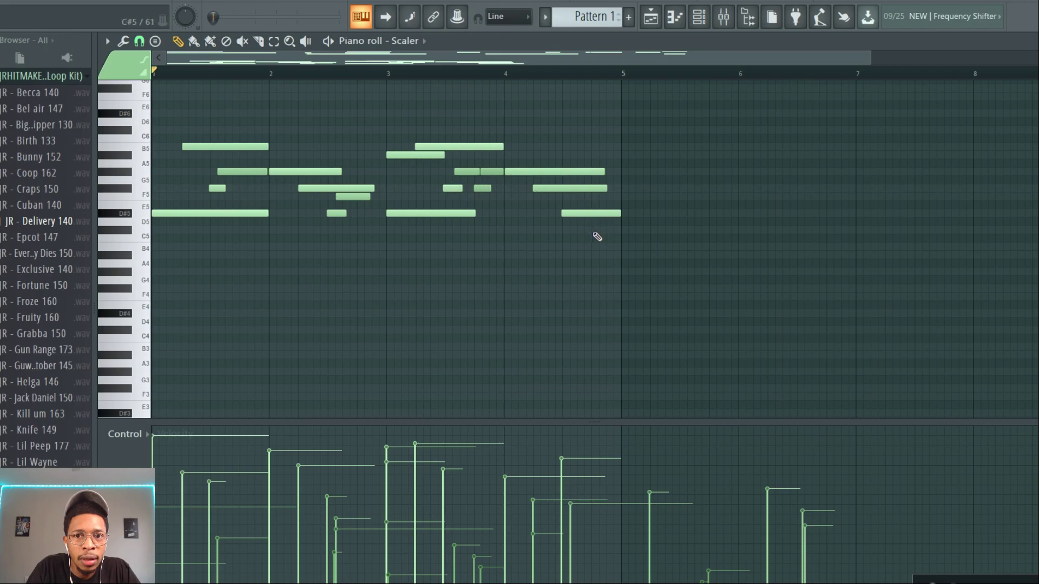
# - Add a short F#5 note near the end of bar 4 and play the pattern
pyautogui.moveTo(593, 217); pyautogui.dragTo(599, 188)
pyautogui.press('space')
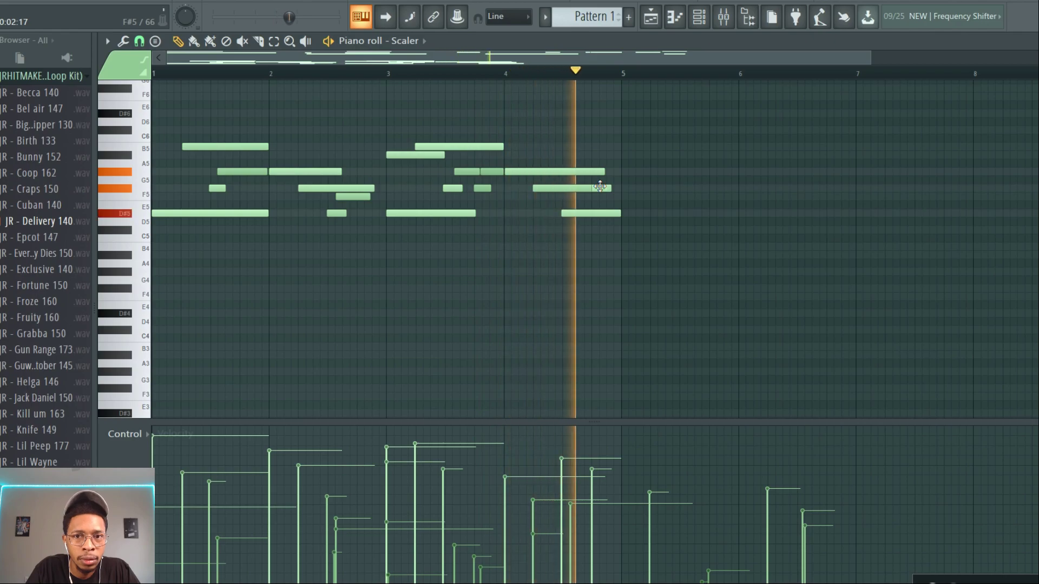
pyautogui.press('space')
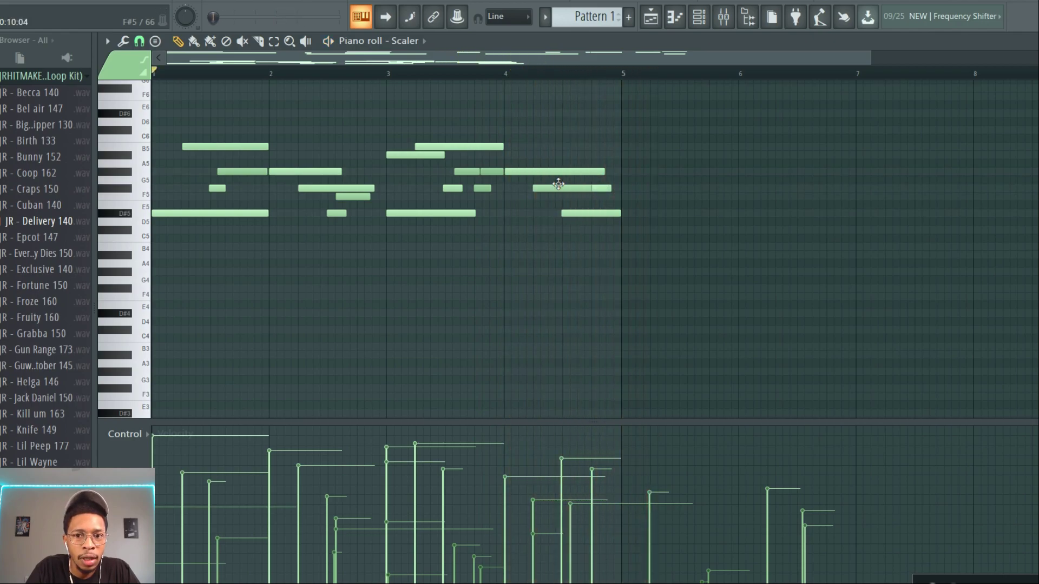
# - Slice the high-octave notes at bar 5, delete everything after that point, and play the trimmed pattern
pyautogui.scroll(5, 657, 216)
pyautogui.scroll(6, 657, 217)
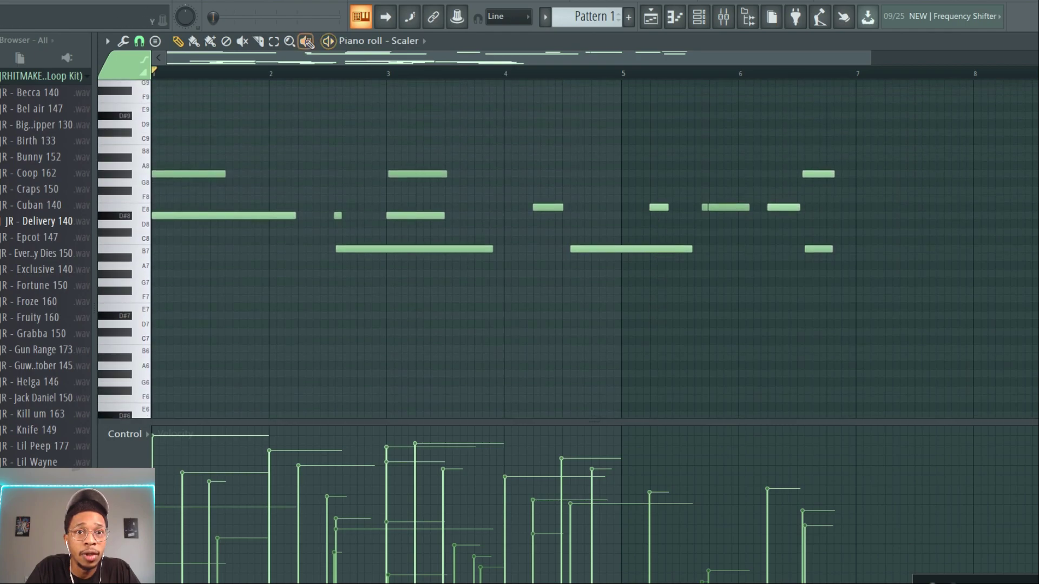
pyautogui.moveTo(624, 148); pyautogui.dragTo(621, 320)
pyautogui.press('p')
pyautogui.moveTo(642, 139); pyautogui.dragTo(897, 283)
pyautogui.press('Delete')
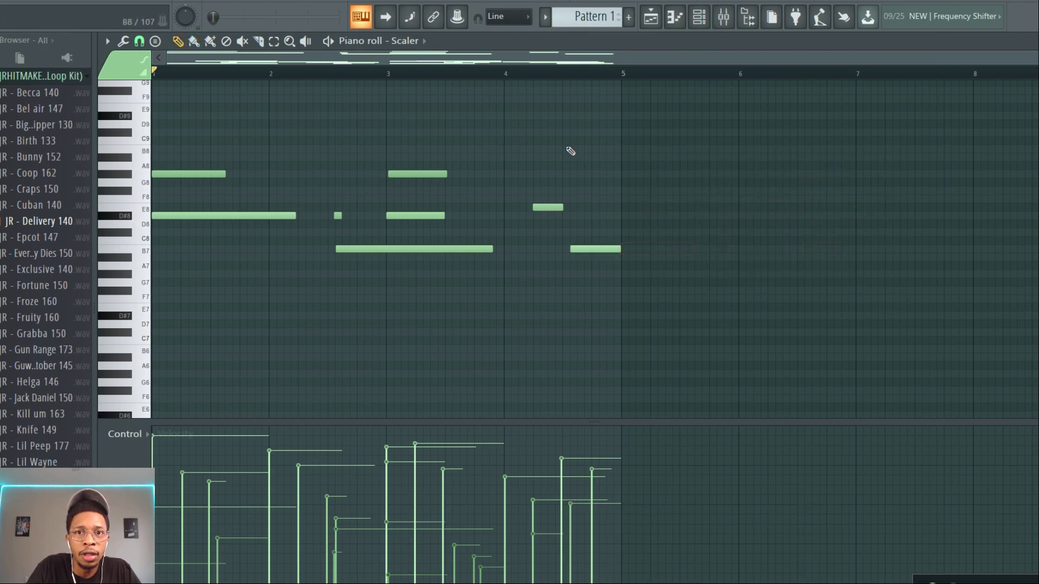
pyautogui.press('space')
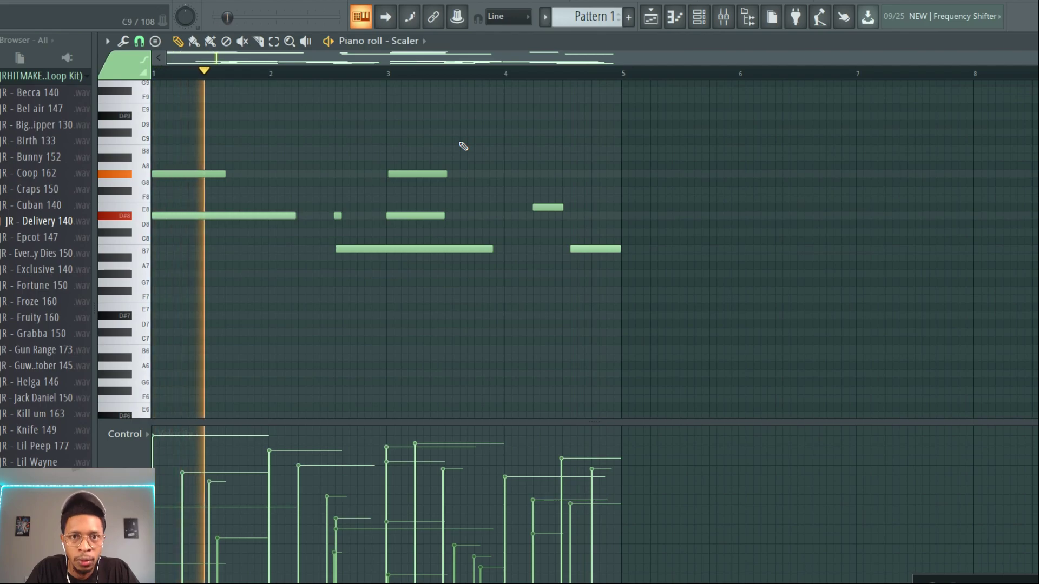
pyautogui.press('space')
# - Bring back the channel rack and reopen the Scaler window from its channel
pyautogui.press('F6')
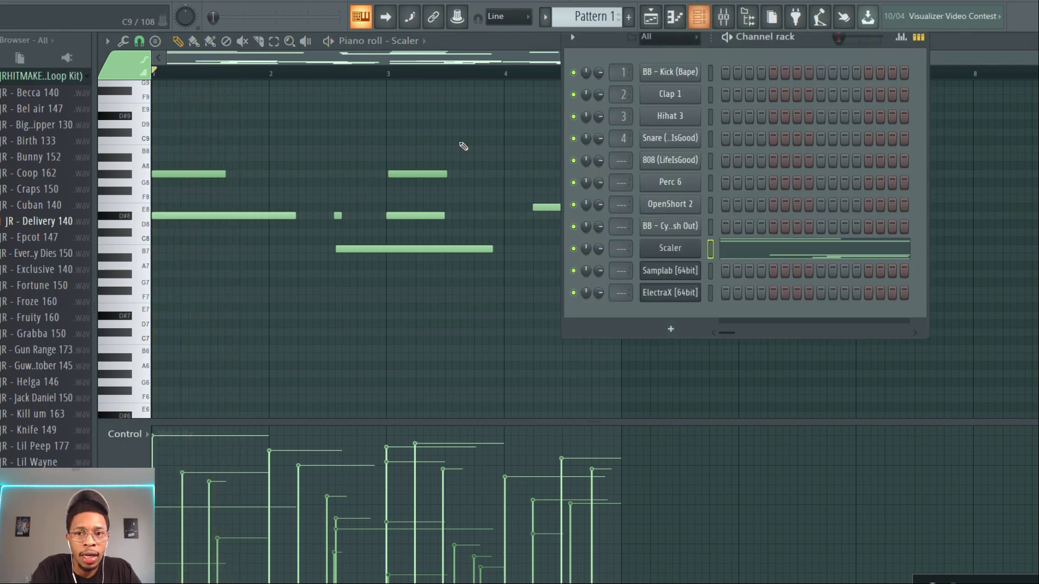
pyautogui.rightClick(671, 250)
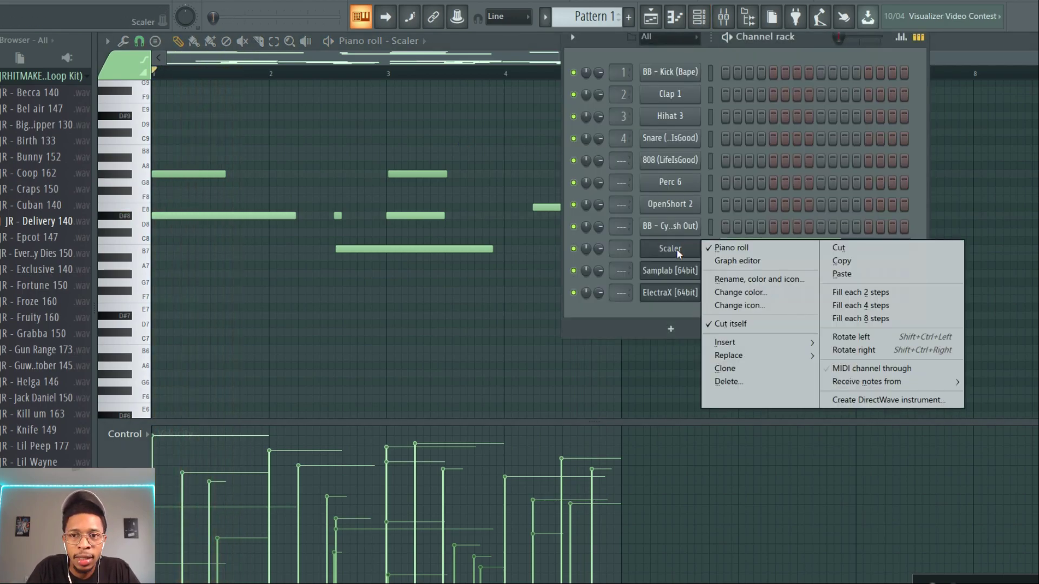
pyautogui.press('Escape')
pyautogui.click(677, 247)
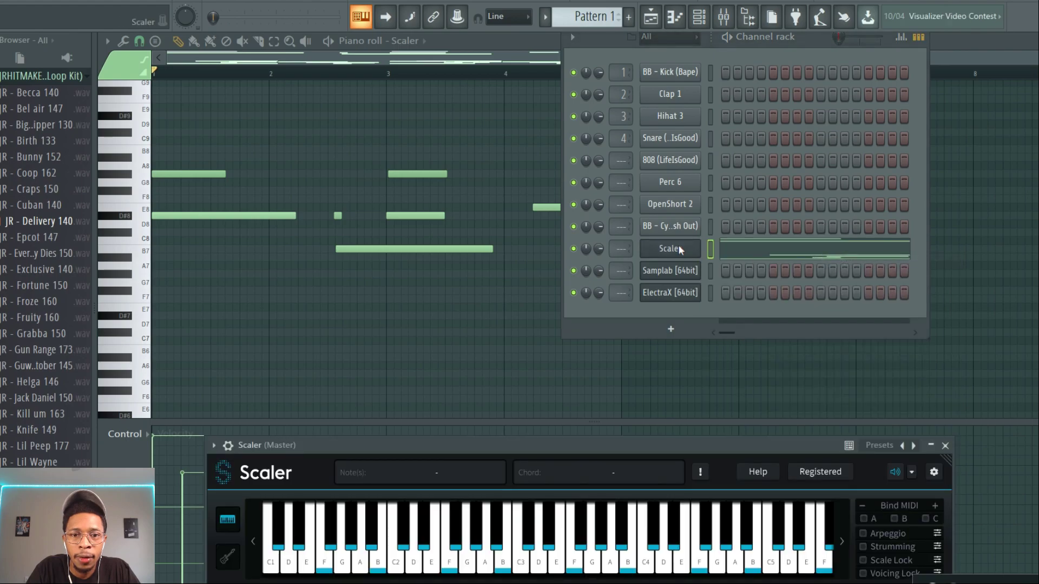
# - Clear Scaler's previous detection and run a new chord and scale detection while the trimmed pattern plays
pyautogui.click(610, 460)
pyautogui.click(343, 210)
pyautogui.click(333, 227)
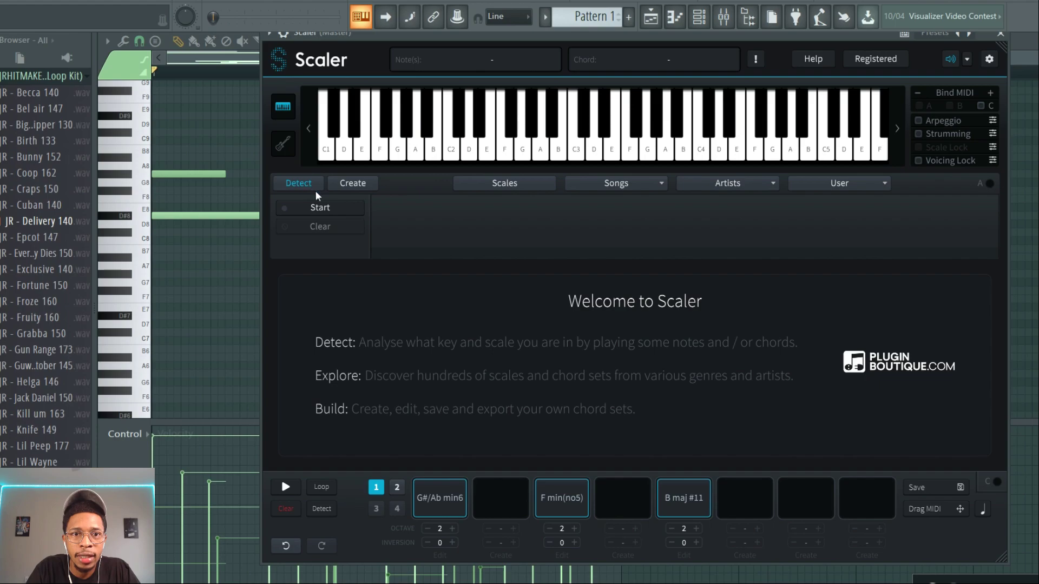
pyautogui.click(326, 208)
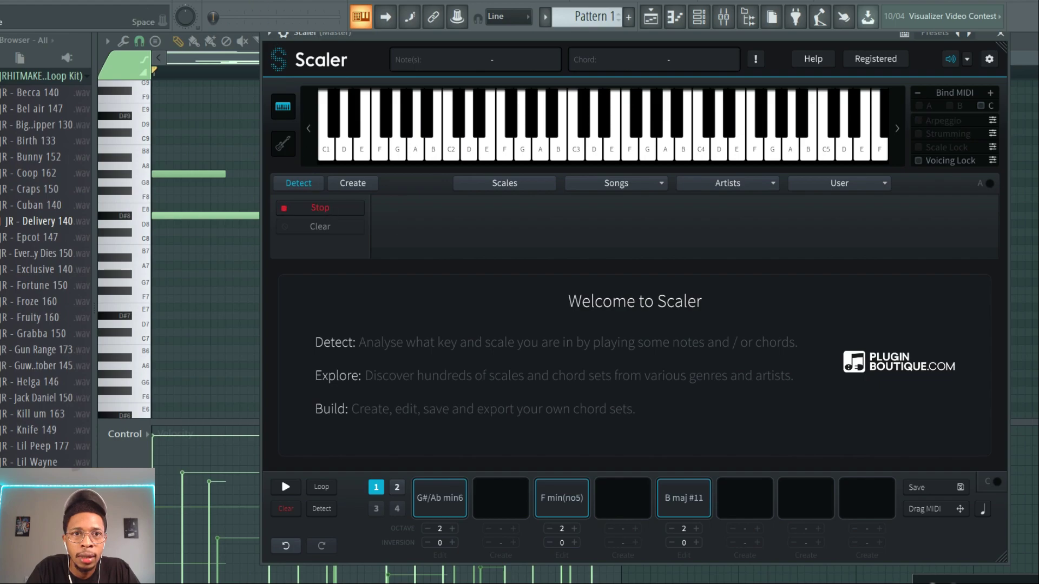
pyautogui.press('space')
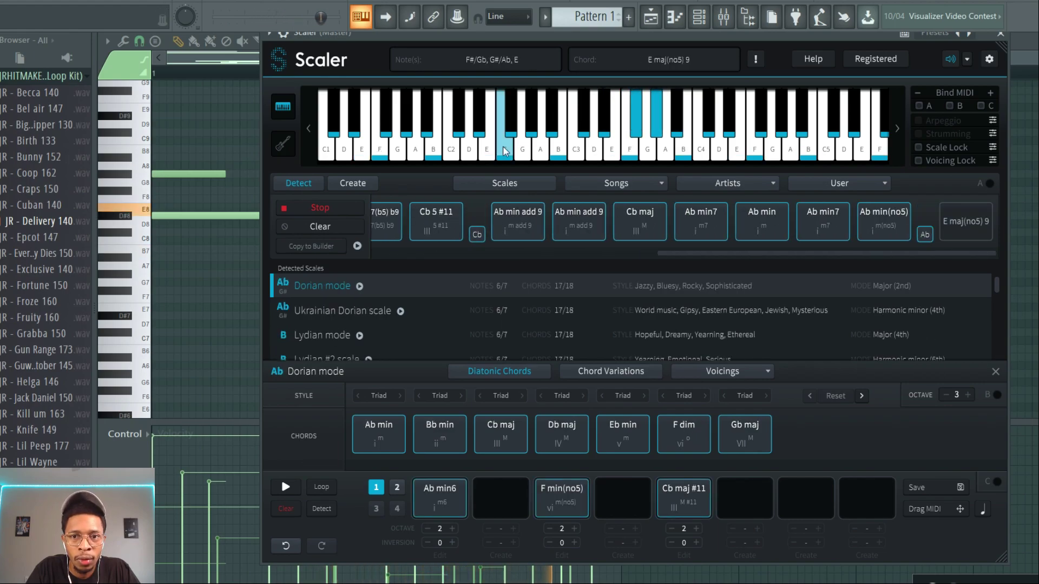
pyautogui.click(337, 208)
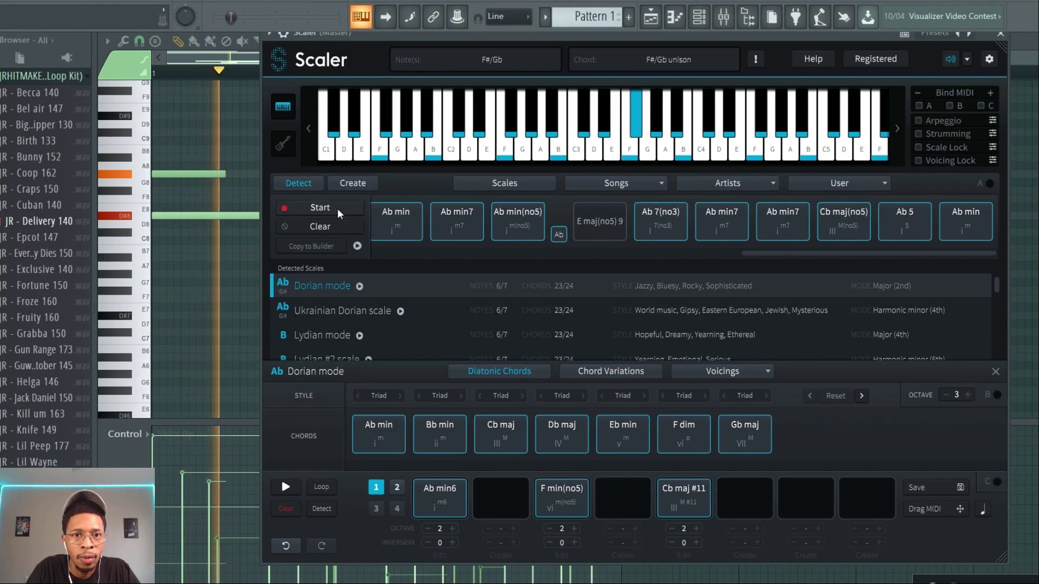
pyautogui.press('space')
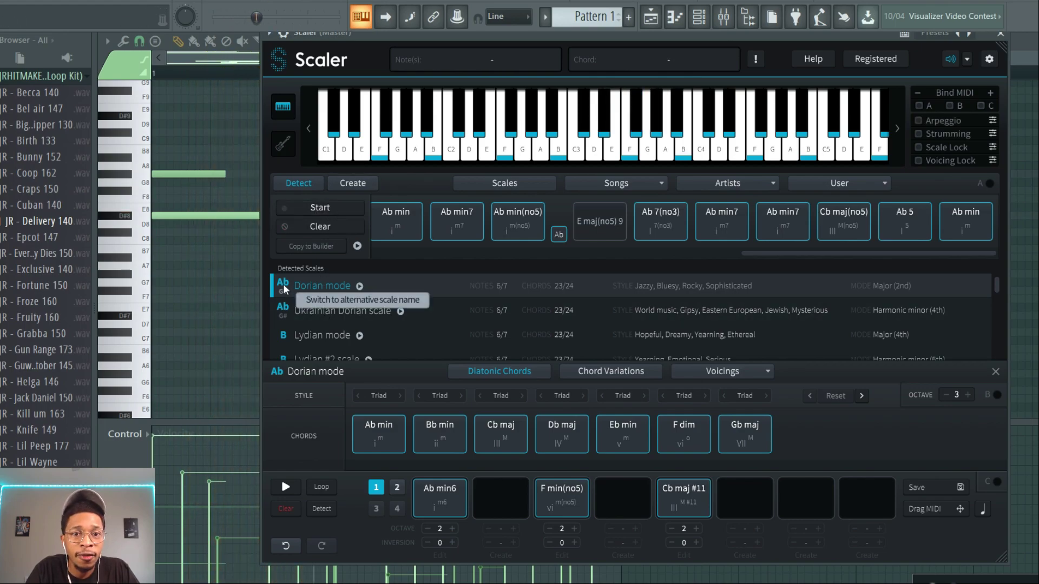
# - Empty the chord pads in Scaler's builder section and move the Scaler window off the channel rack
pyautogui.click(286, 509)
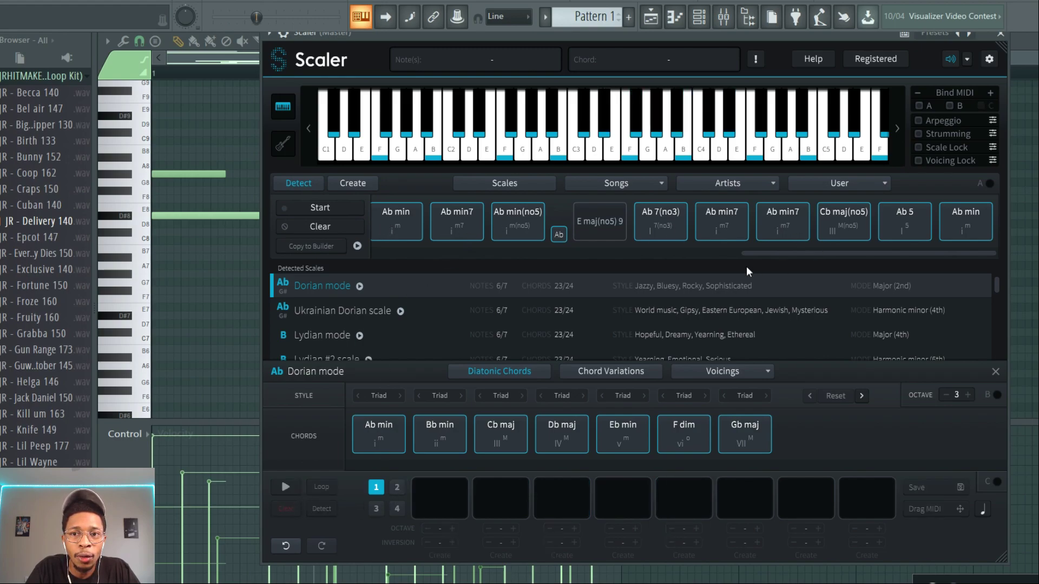
pyautogui.hscroll(-5, 765, 249)
pyautogui.moveTo(742, 31); pyautogui.dragTo(174, 345)
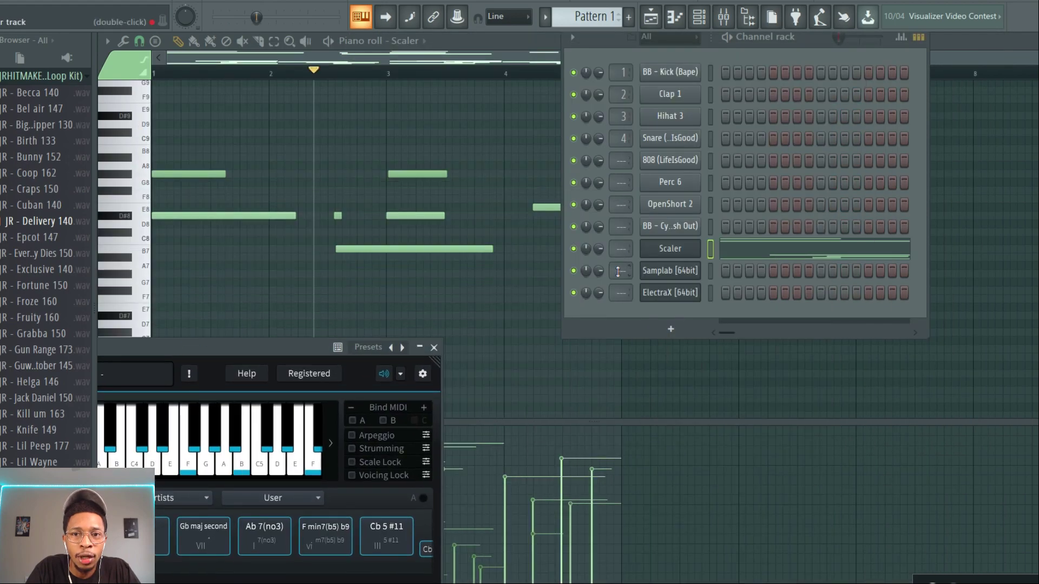
# - Copy the Scaler channel's notes into the ElectraX channel and mute the Scaler channel
pyautogui.rightClick(669, 246)
pyautogui.click(846, 262)
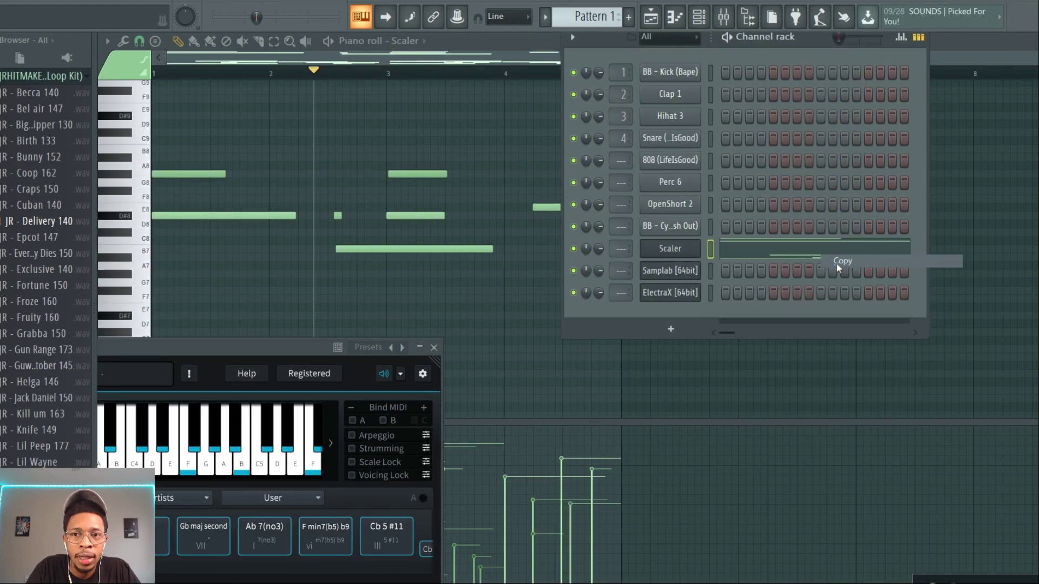
pyautogui.rightClick(672, 295)
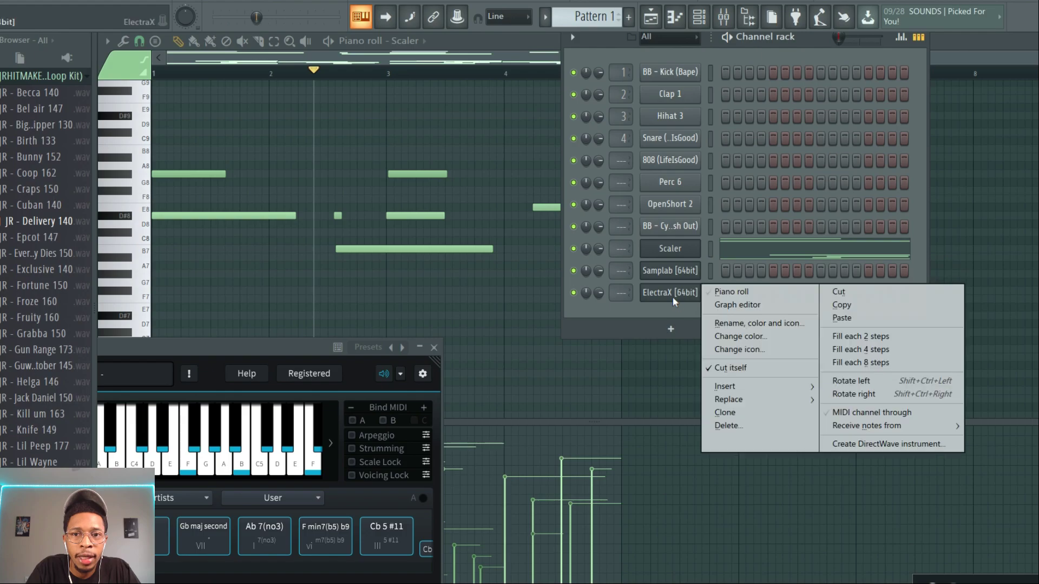
pyautogui.click(853, 317)
pyautogui.click(573, 248)
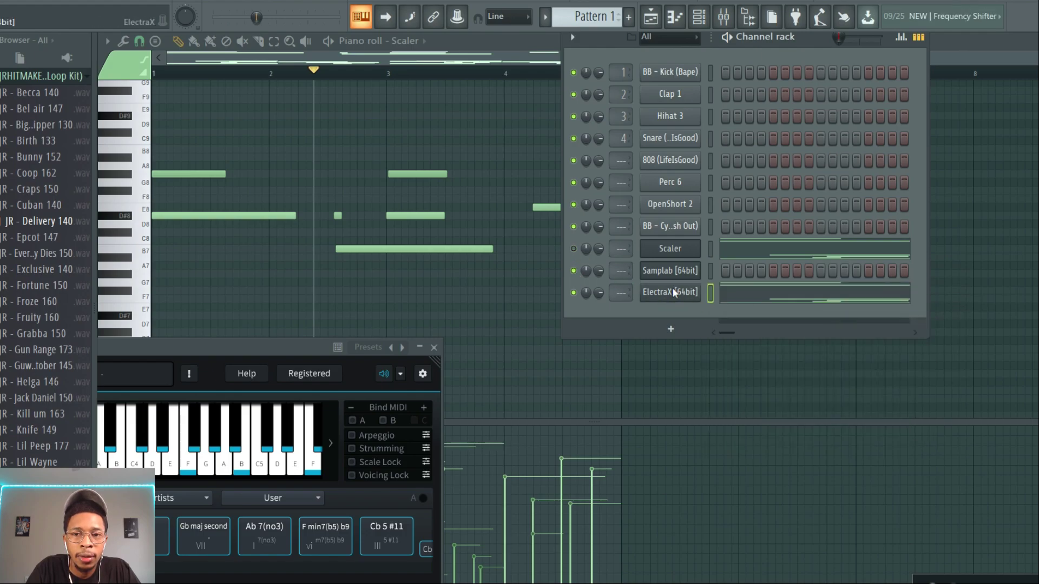
# - Open ElectraX and load the Bell - Marble patch from the StudioPlug - DeadBoy bank
pyautogui.click(673, 292)
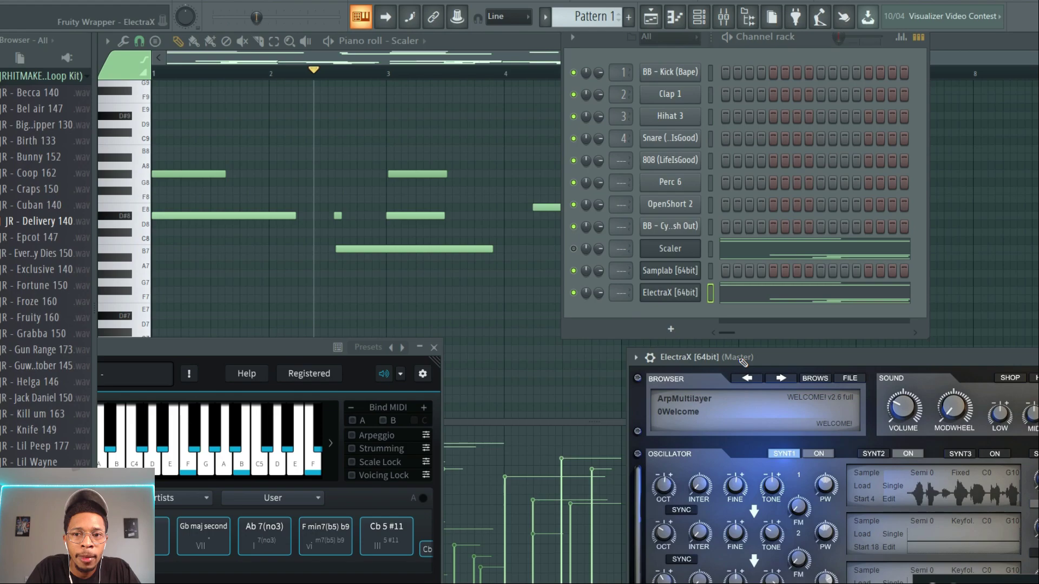
pyautogui.click(809, 374)
pyautogui.moveTo(809, 364); pyautogui.dragTo(635, 125)
pyautogui.scroll(-15, 563, 216)
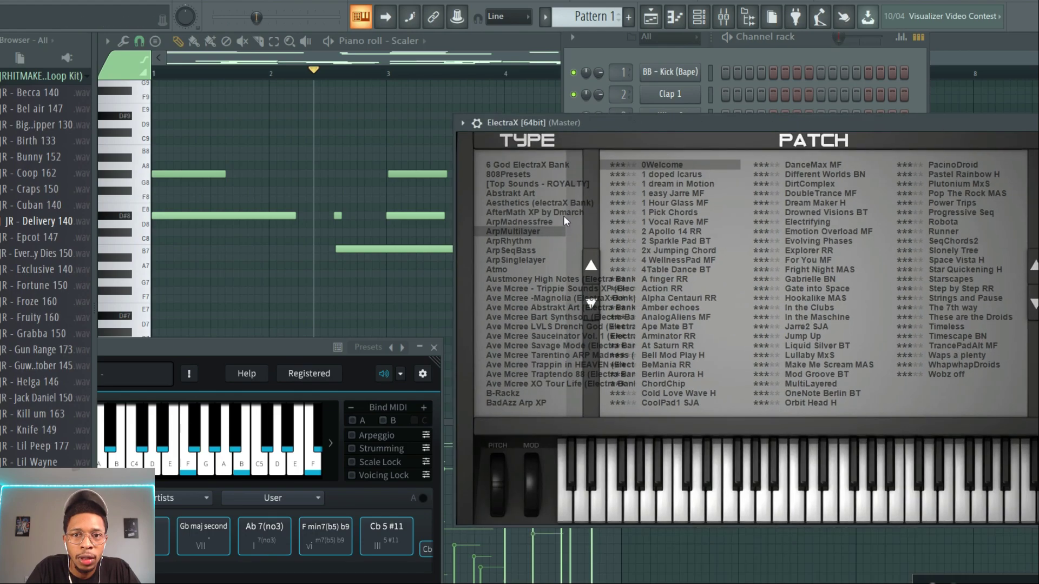
pyautogui.click(512, 318)
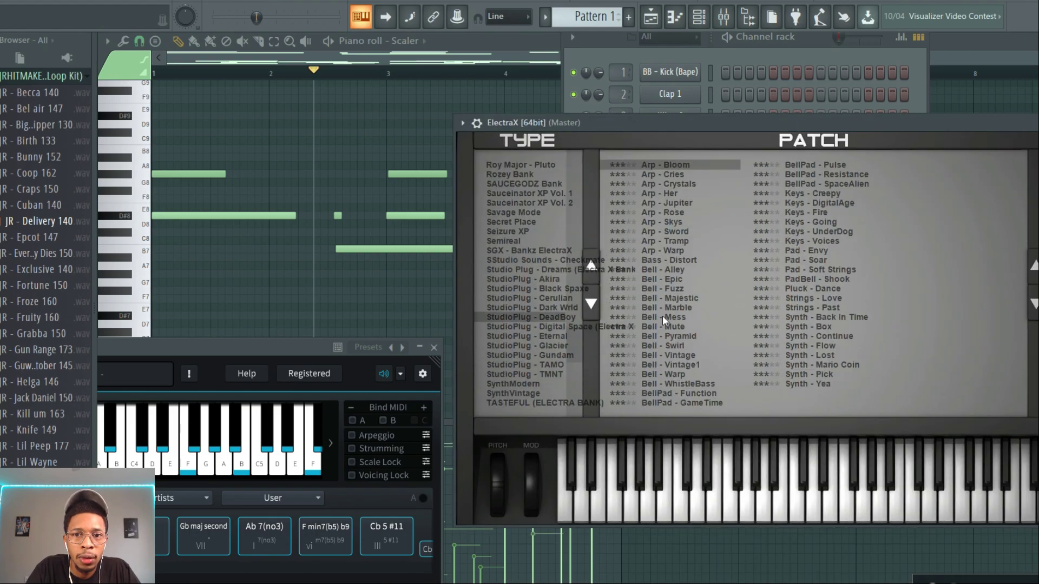
pyautogui.click(666, 307)
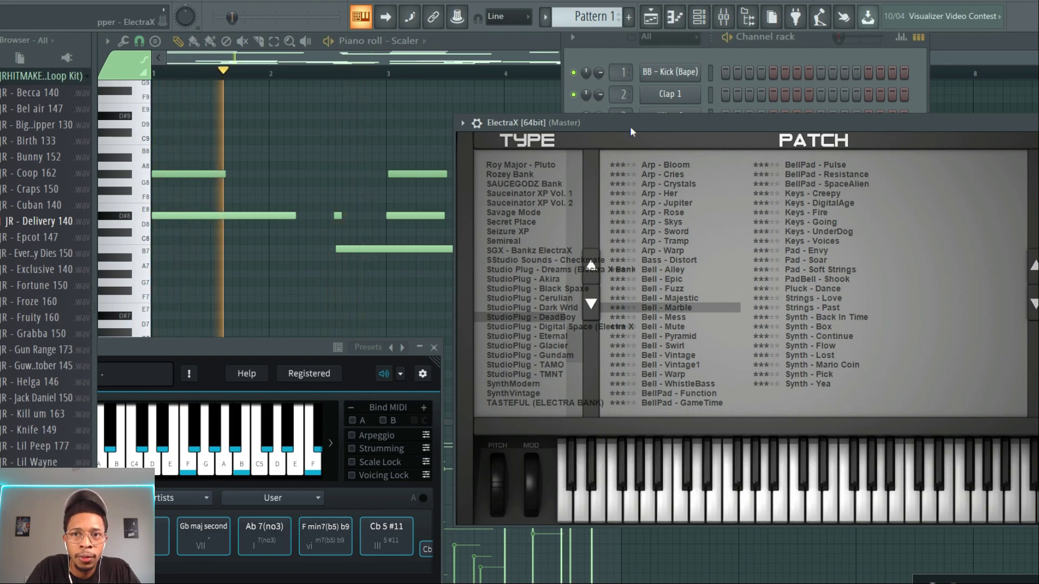
# - Bring the channel rack to the front and move the ElectraX channel to the first slot, above the kick
pyautogui.click(678, 55)
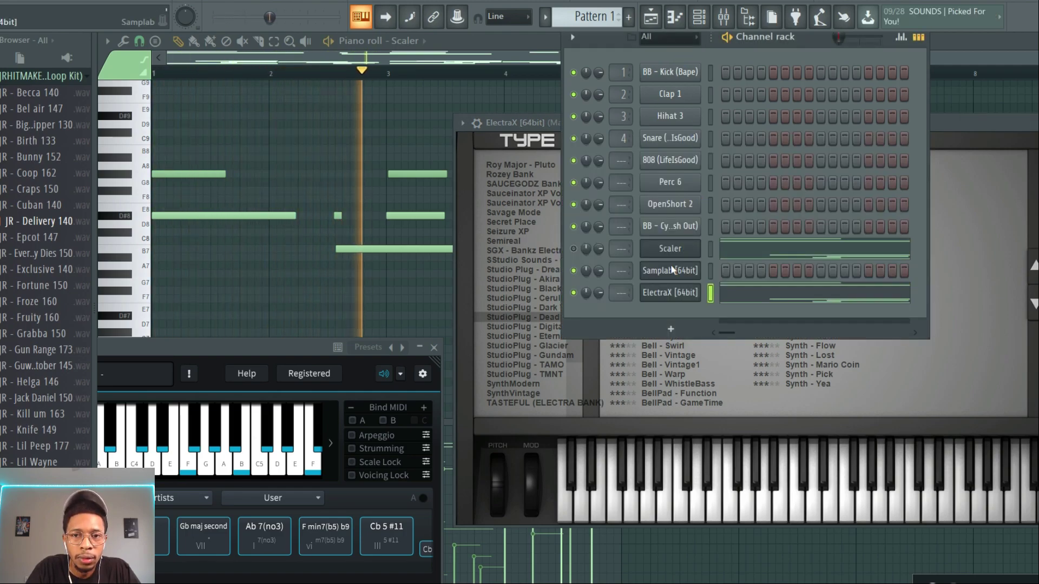
pyautogui.hotkey('alt', 'Up')
pyautogui.hotkey('alt', 'Up')
pyautogui.hotkey('alt', 'Up')
pyautogui.hotkey('alt', 'Up')
pyautogui.hotkey('alt', 'Up')
pyautogui.hotkey('alt', 'Up')
pyautogui.hotkey('alt', 'Up')
pyautogui.hotkey('alt', 'Up')
pyautogui.hotkey('alt', 'Up')
pyautogui.hotkey('alt', 'Up')
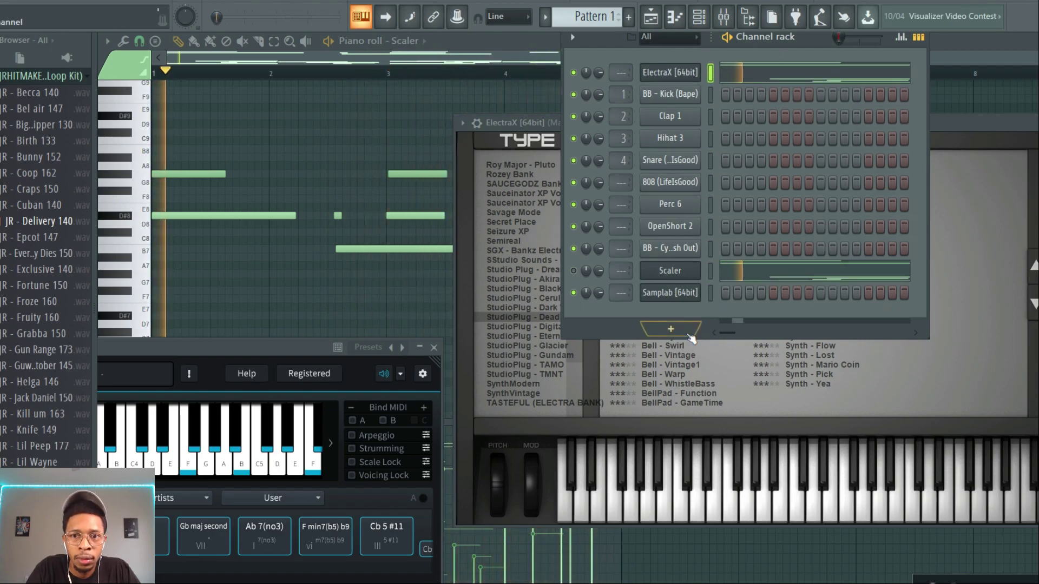
# - Add a Unison Drum Monkey channel and generate an 8-bar drum groove in the Hip Hop & Rap genre
pyautogui.click(671, 329)
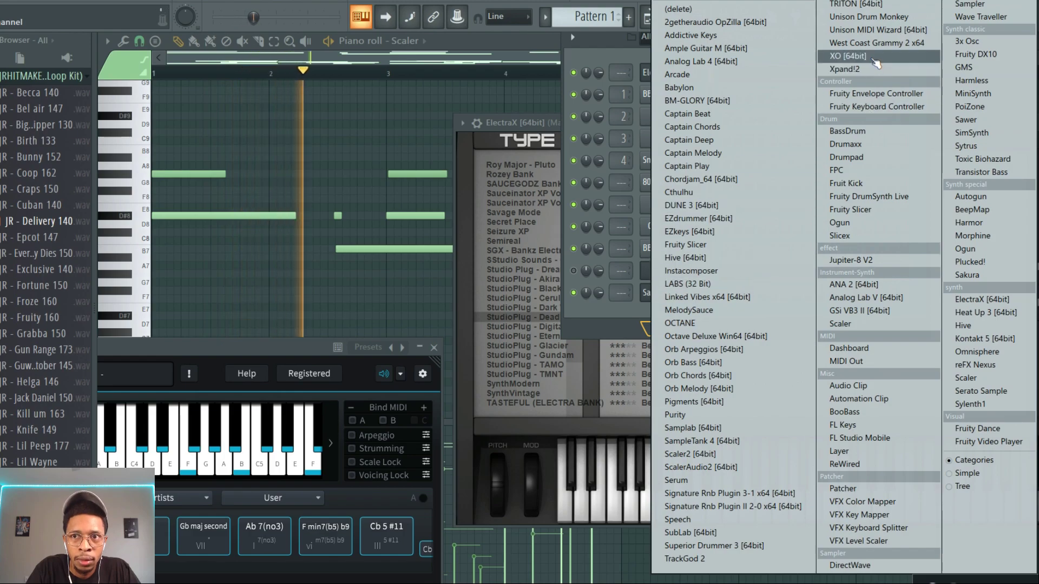
pyautogui.click(868, 17)
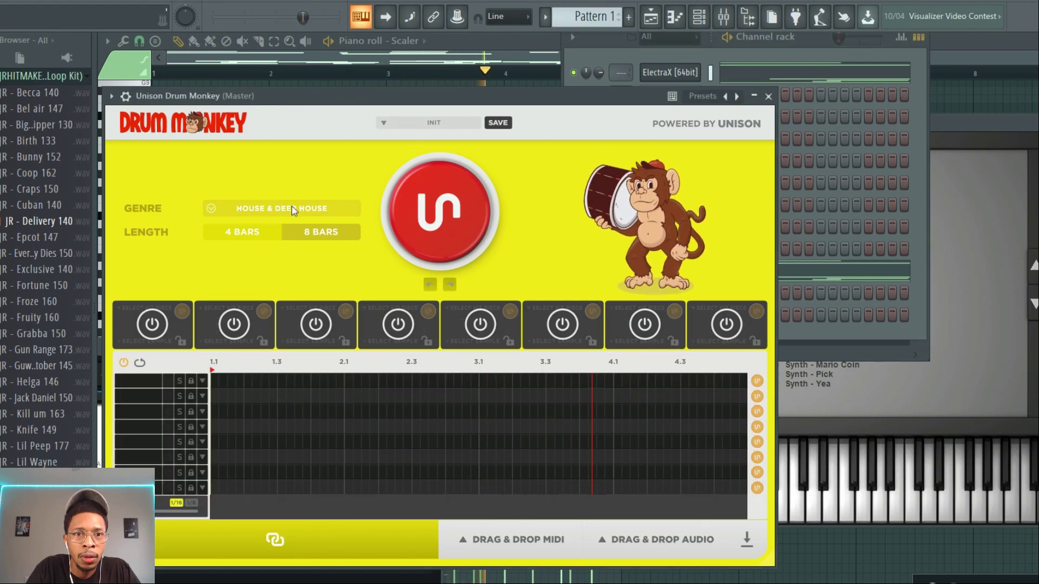
pyautogui.click(291, 206)
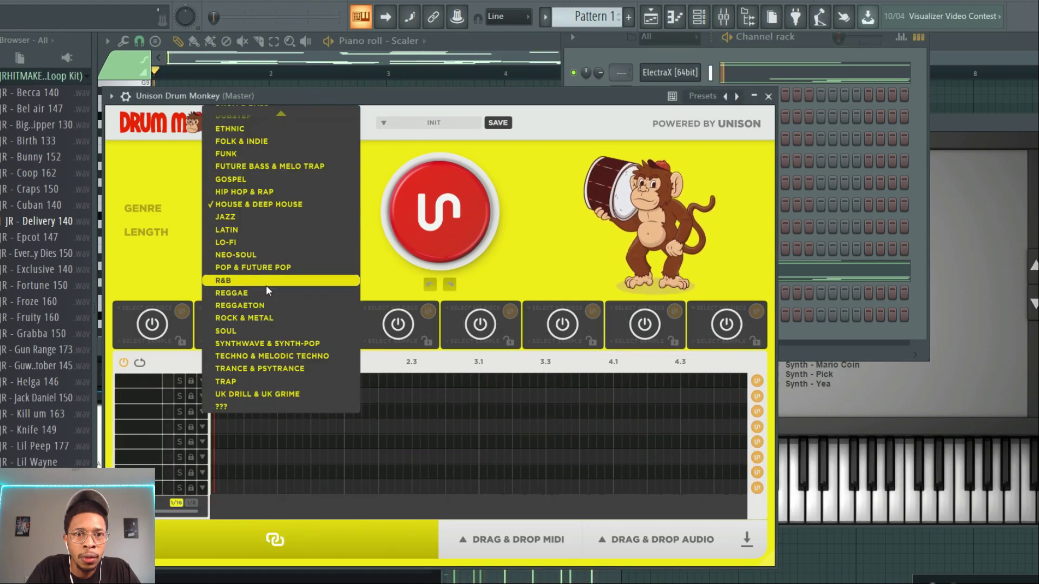
pyautogui.click(264, 192)
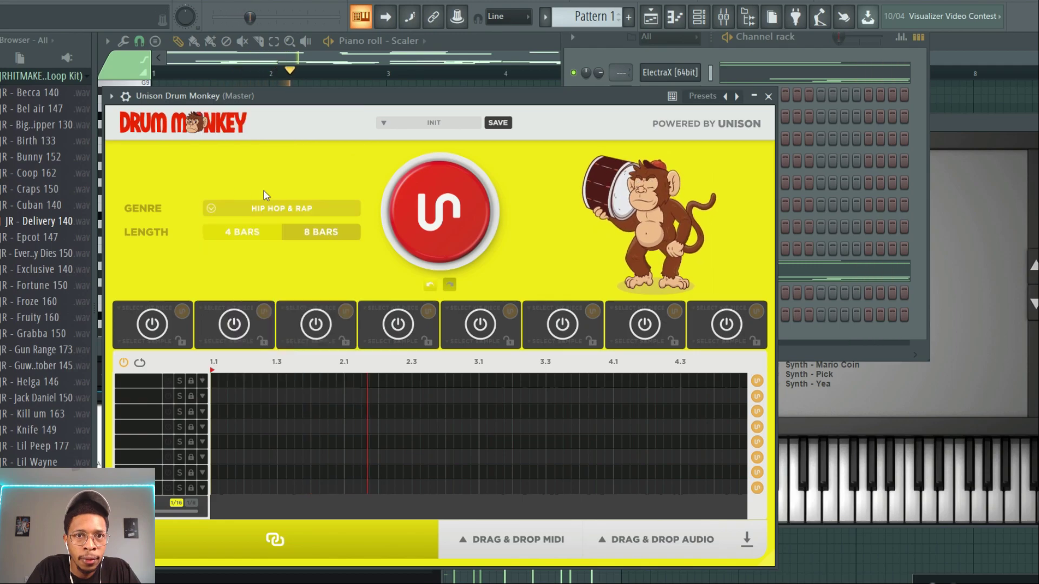
pyautogui.click(429, 244)
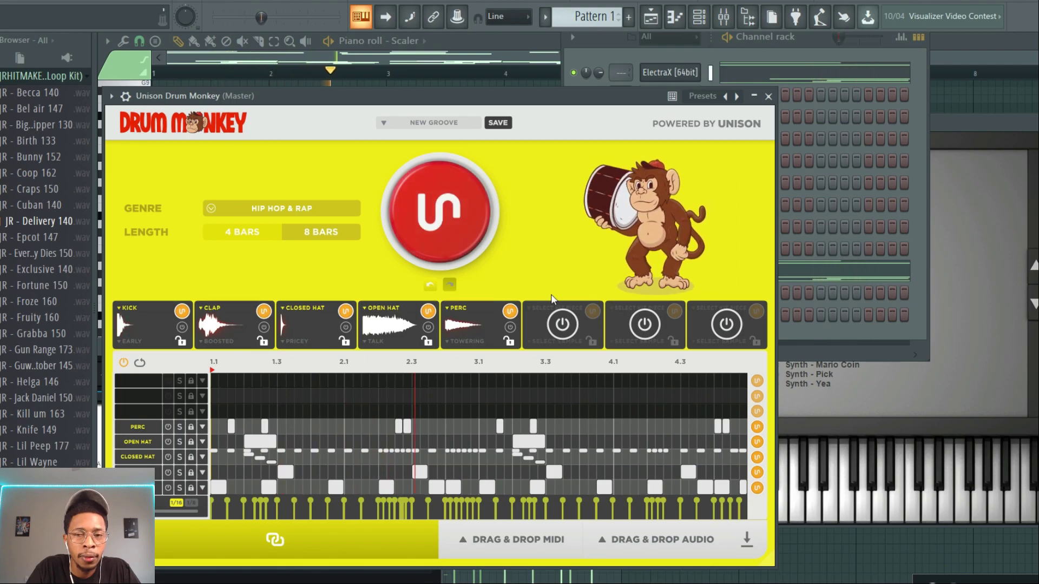
pyautogui.moveTo(516, 96); pyautogui.dragTo(887, 427)
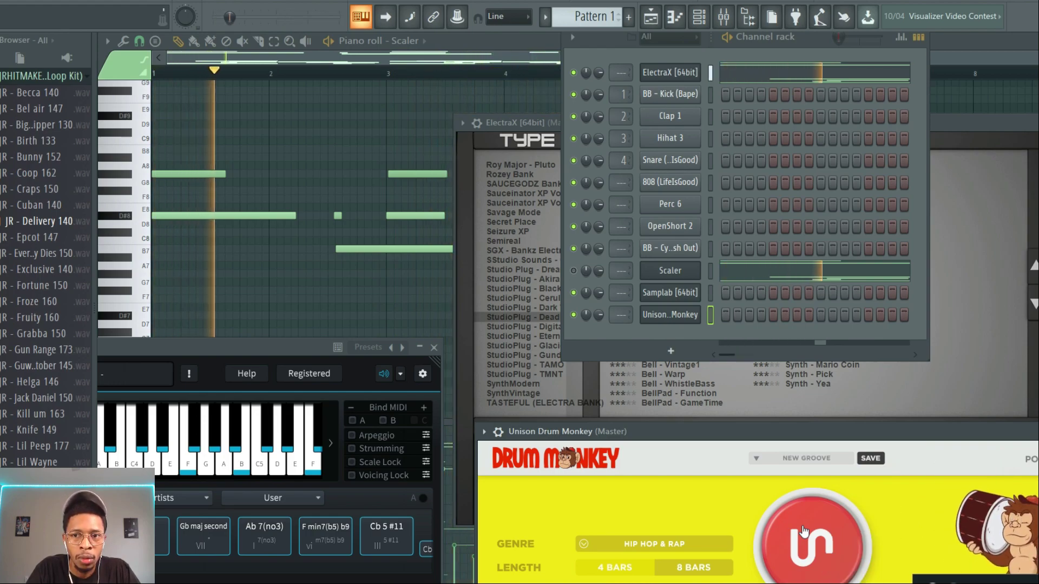
pyautogui.press('space')
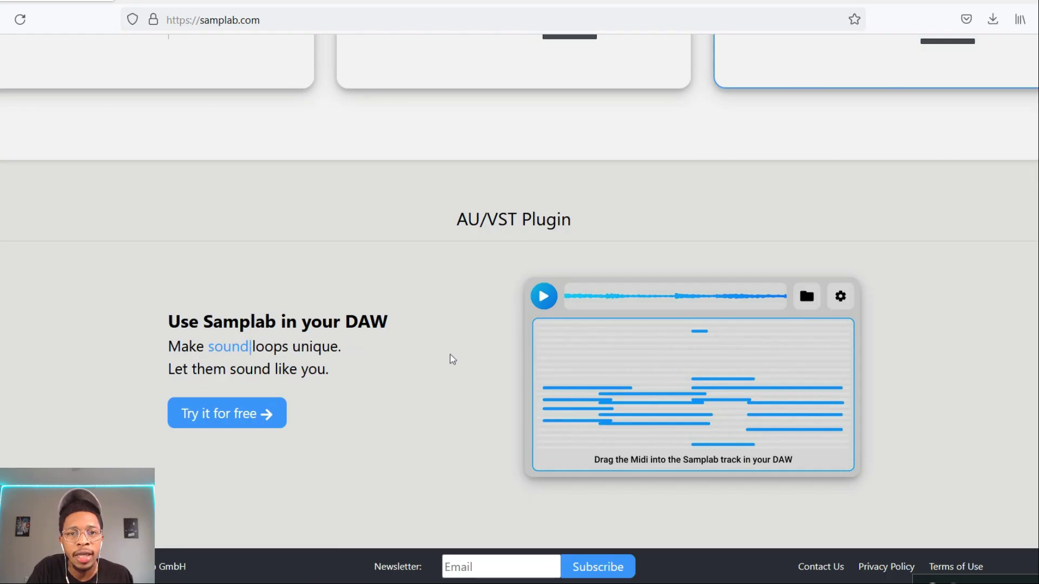
# - Look over the samplab.com page from the AU/VST Plugin section up through How it works
pyautogui.scroll(10, 448, 390)
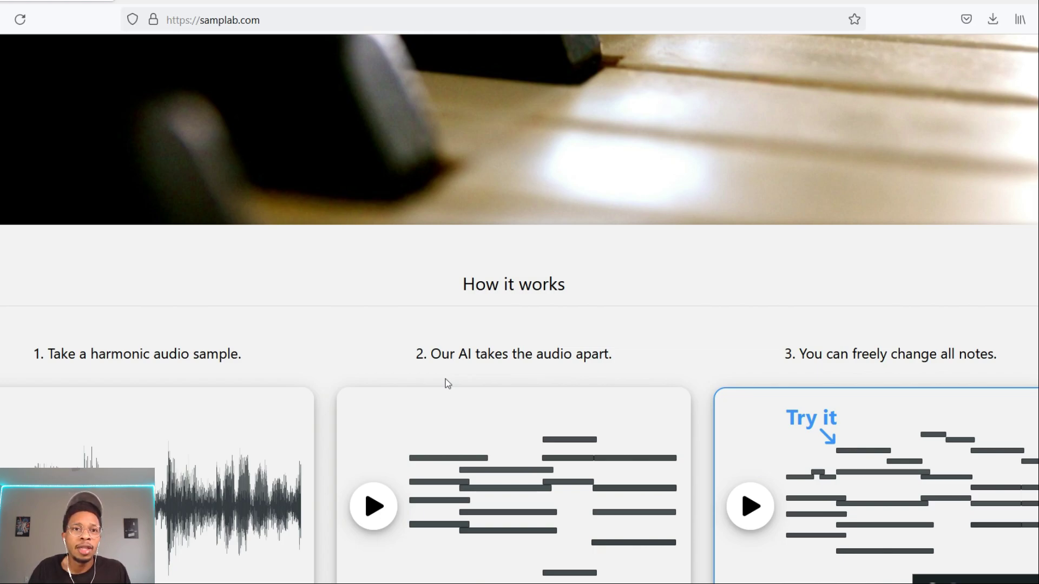
pyautogui.scroll(8, 446, 379)
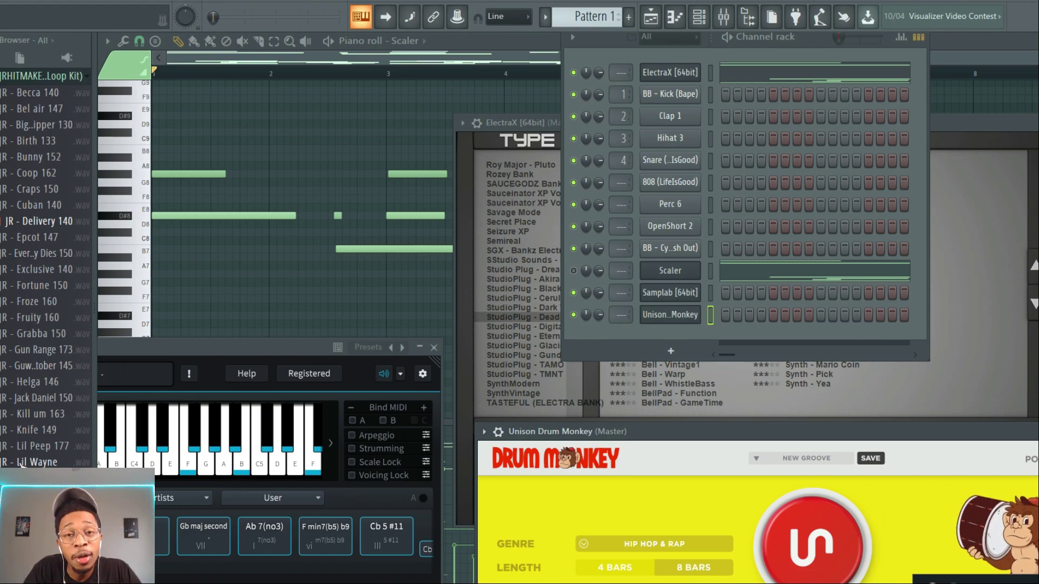
# - Play the ElectraX melody together with the Drum Monkey groove
pyautogui.press('space')
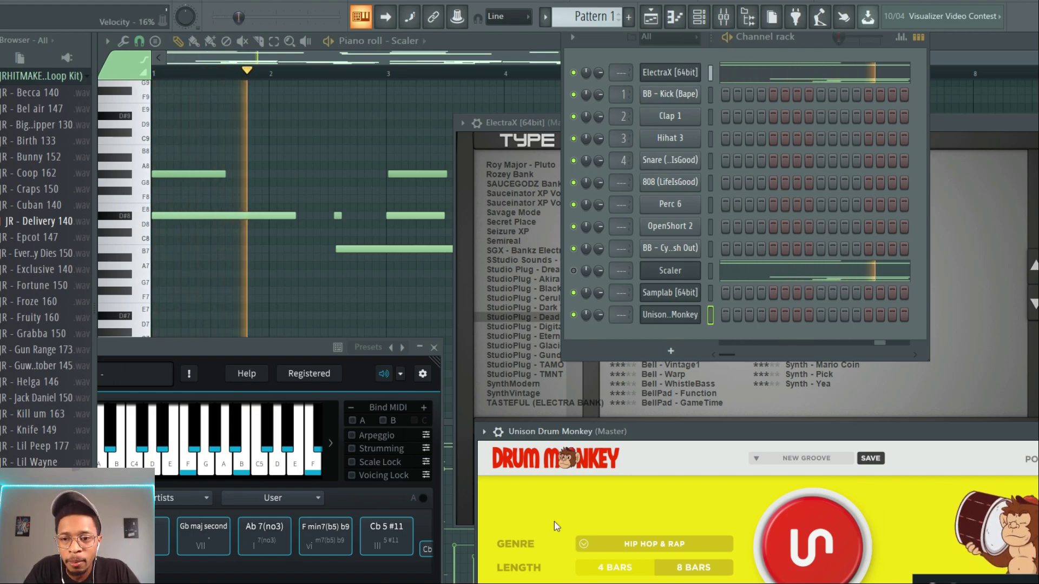